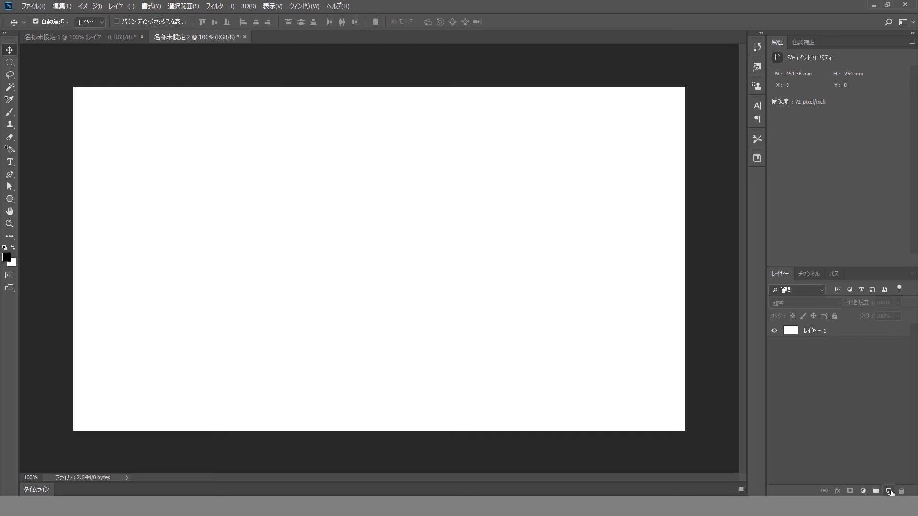
# Add a new layer and draw a vertical black-to-transparent gradient about 138 mm tall, fading upward from the canvas's lower edge.
pyautogui.click(888, 490)
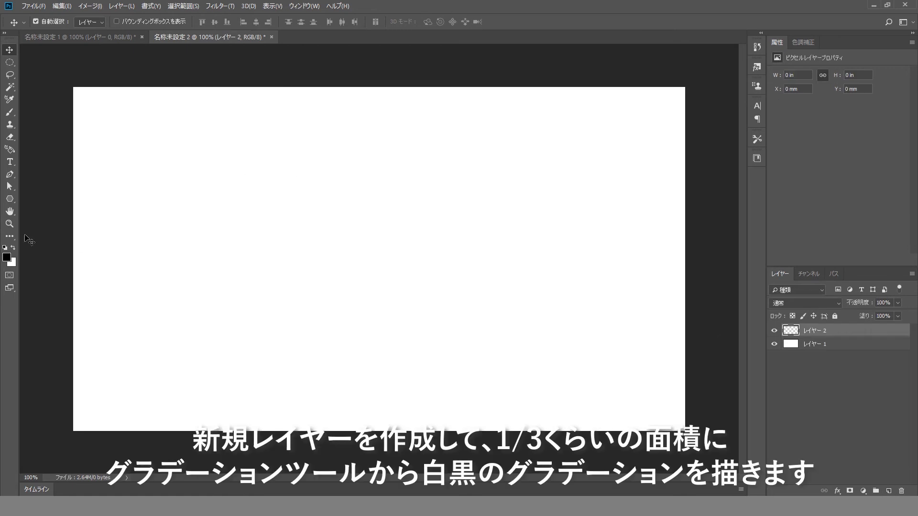
pyautogui.click(10, 236)
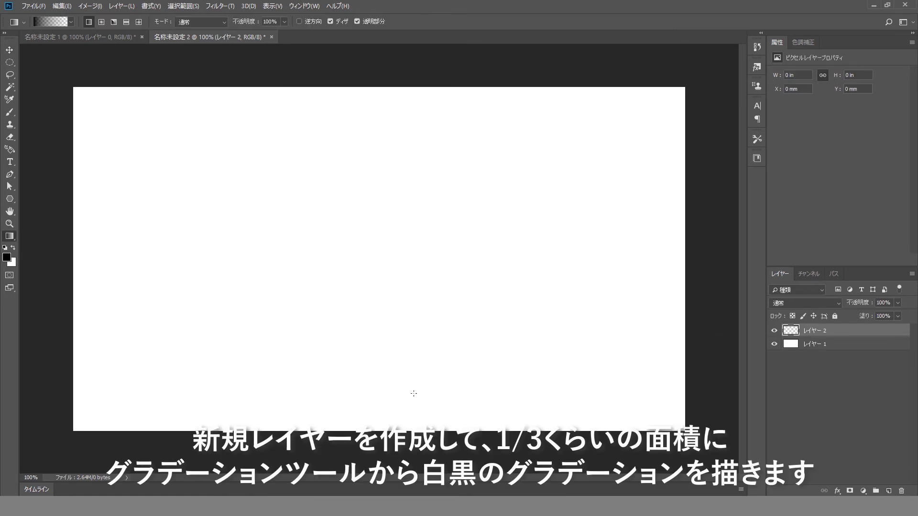
pyautogui.moveTo(386, 380); pyautogui.dragTo(385, 247)
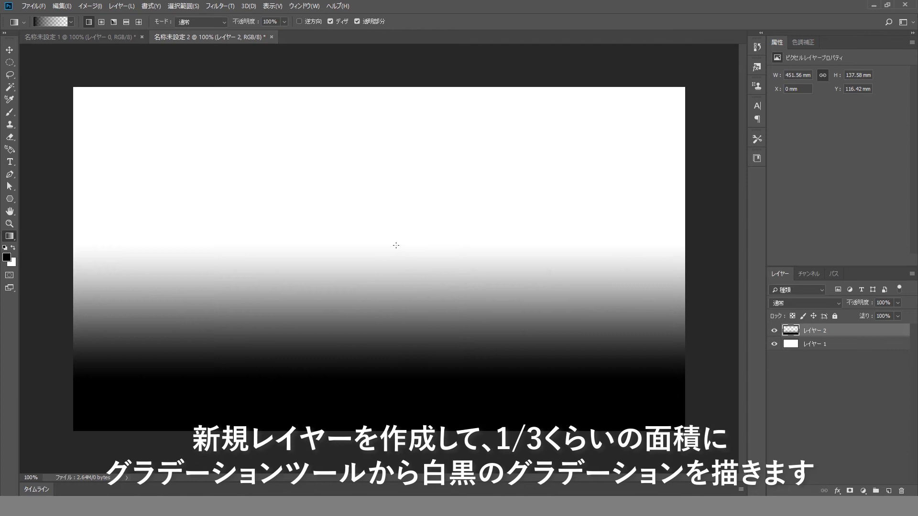
# Apply the Clouds 2 (雲模様 2) render filter twice to the gradient layer.
pyautogui.click(220, 6)
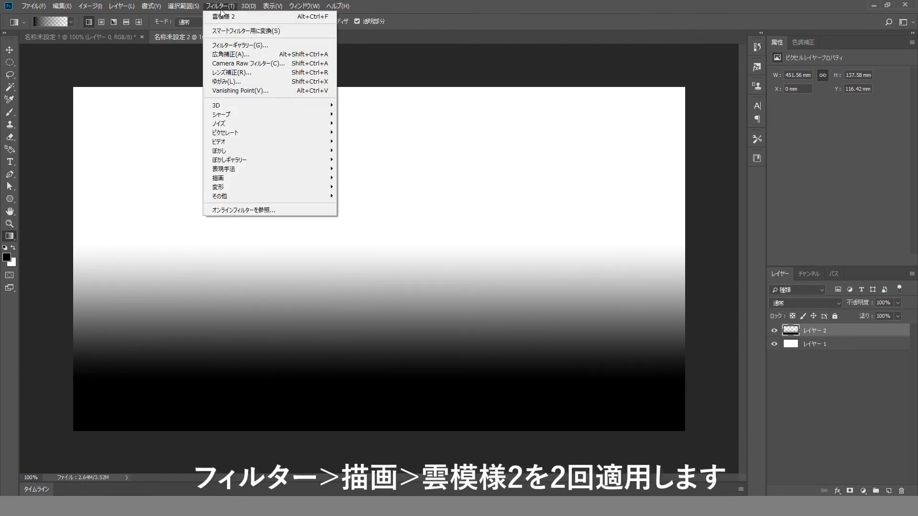
pyautogui.moveTo(260, 177)
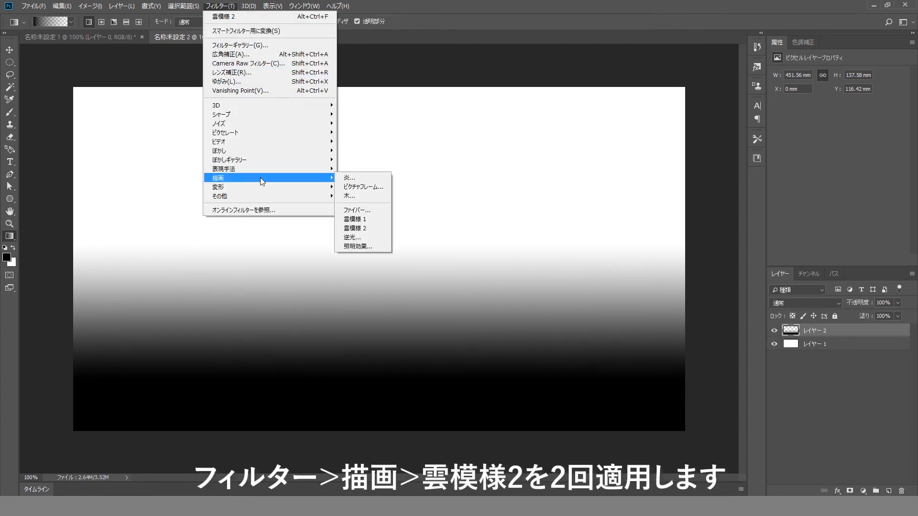
pyautogui.click(366, 229)
pyautogui.click(228, 9)
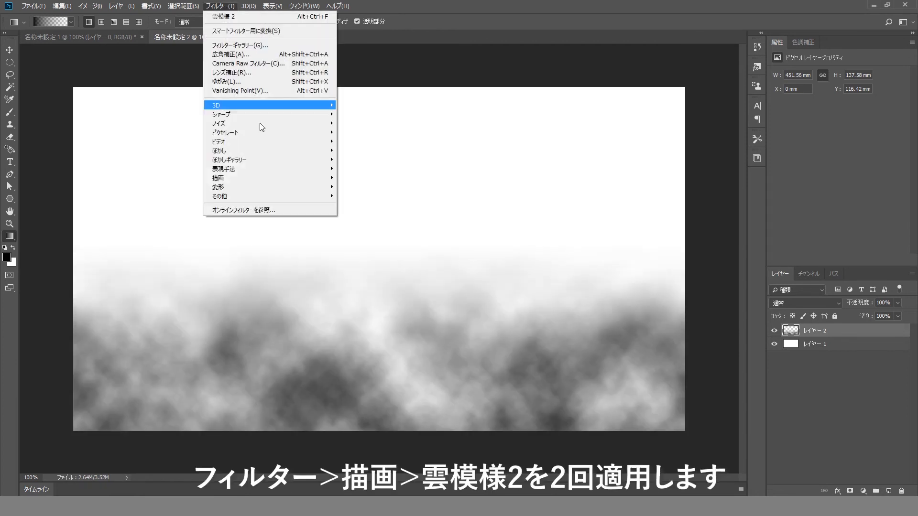
pyautogui.moveTo(271, 179)
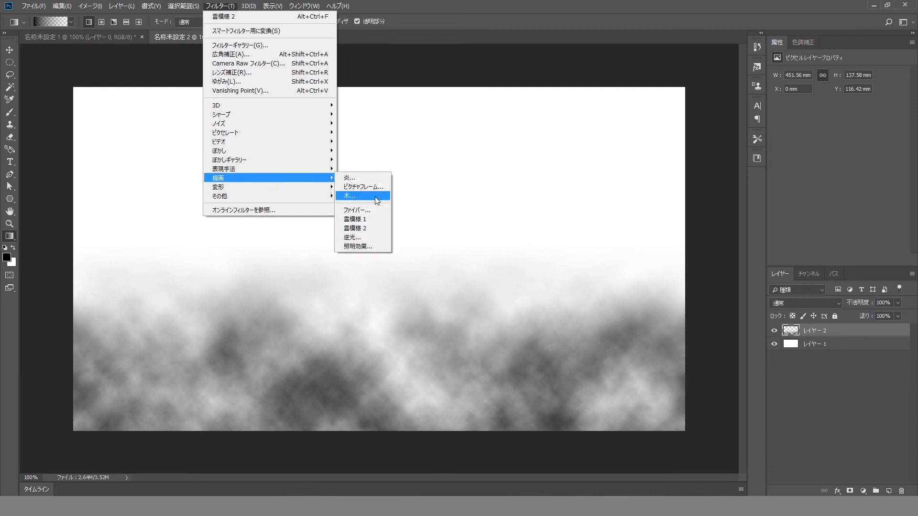
pyautogui.click(372, 228)
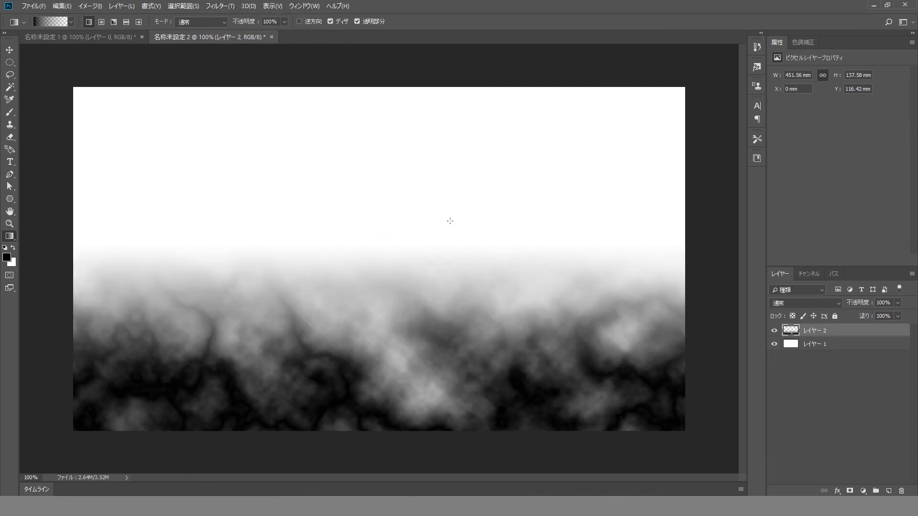
# Open the Liquify filter (ゆがみ) on the gradient layer and enlarge the brush size to 125.
pyautogui.click(217, 7)
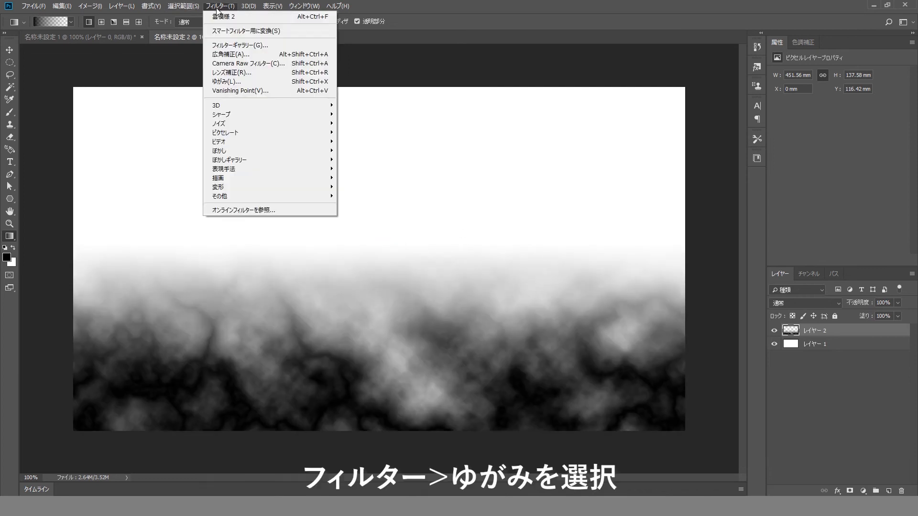
pyautogui.click(253, 81)
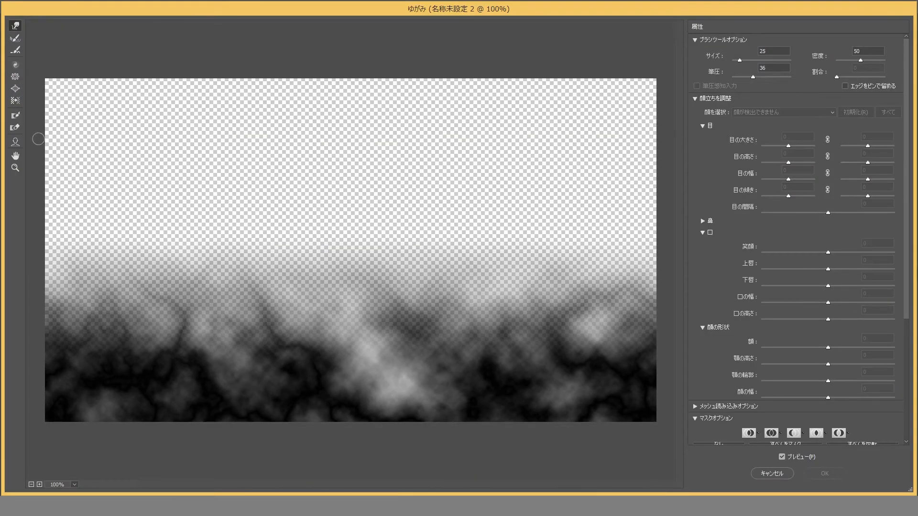
pyautogui.click(15, 64)
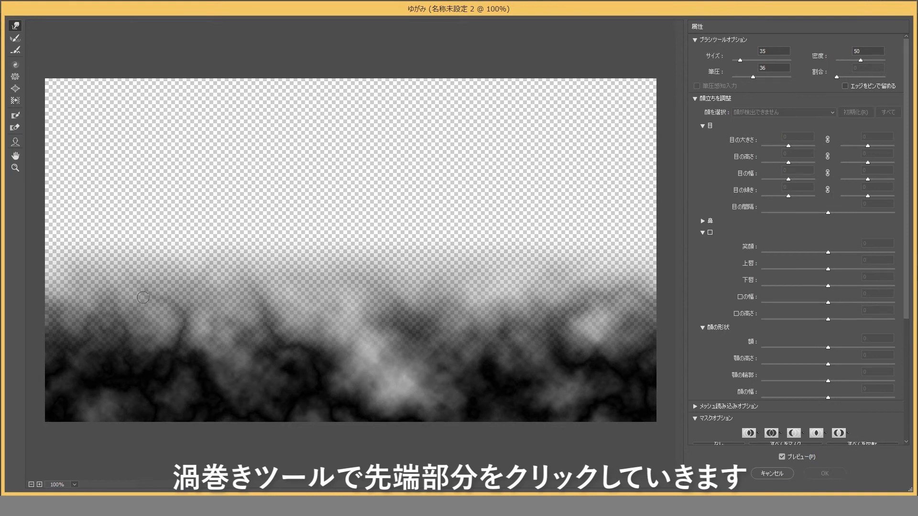
pyautogui.press(']')
pyautogui.press(']')
pyautogui.press(']')
pyautogui.press(']')
pyautogui.press(']')
pyautogui.press(']')
pyautogui.press(']')
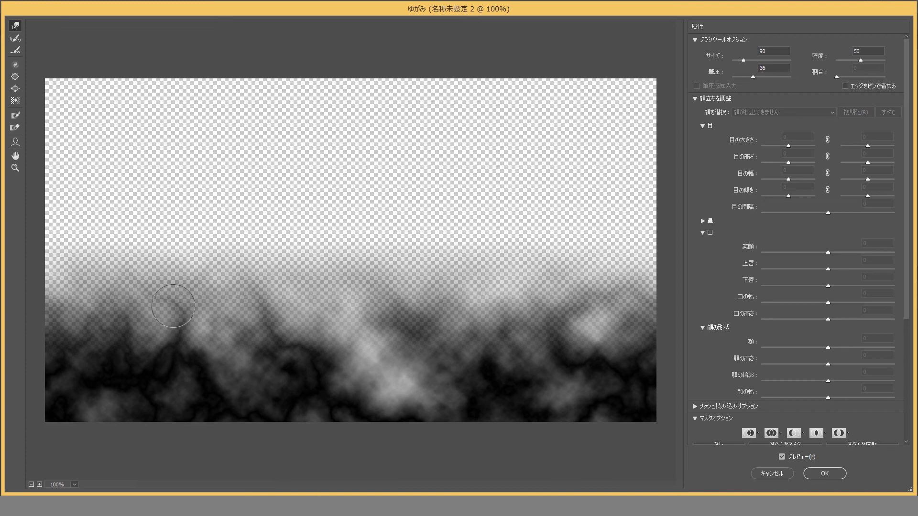
pyautogui.press(']')
pyautogui.press(']')
# Push the smoke's upper edge upward into peaks across the full width with the Forward Warp tool and apply the Liquify filter.
pyautogui.moveTo(184, 348); pyautogui.dragTo(187, 242)
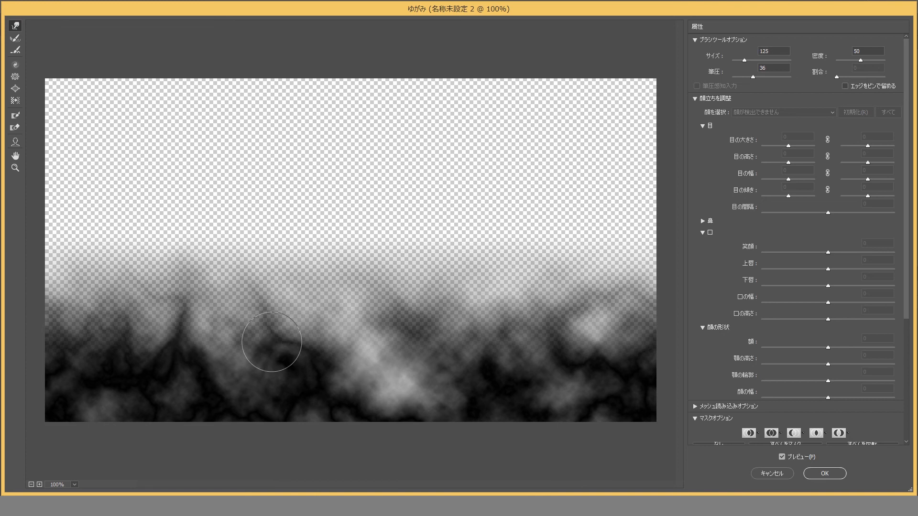
pyautogui.moveTo(272, 342)
pyautogui.mouseDown()
pyautogui.moveTo(259, 315)
pyautogui.moveTo(263, 277)
pyautogui.mouseUp()
pyautogui.moveTo(352, 354)
pyautogui.mouseDown()
pyautogui.moveTo(357, 302)
pyautogui.moveTo(350, 247)
pyautogui.mouseUp()
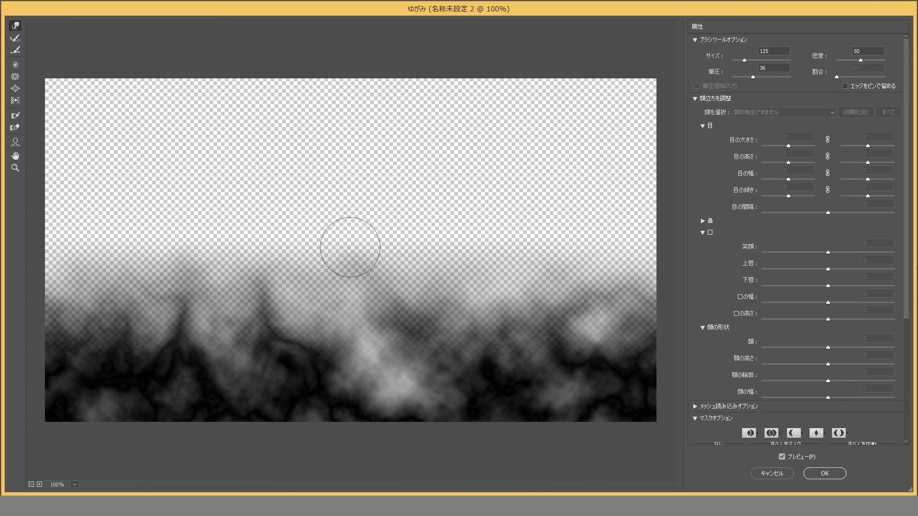
pyautogui.moveTo(385, 322)
pyautogui.mouseDown()
pyautogui.moveTo(373, 278)
pyautogui.moveTo(389, 228)
pyautogui.mouseUp()
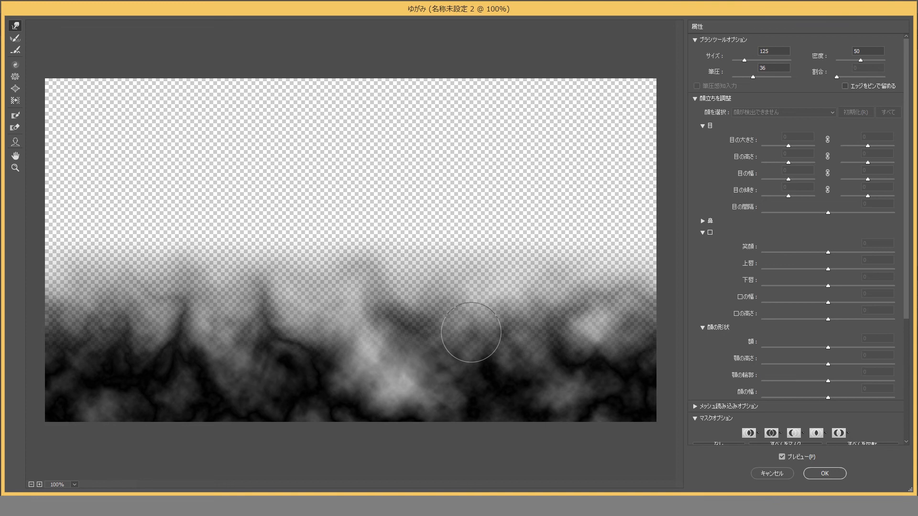
pyautogui.moveTo(471, 332)
pyautogui.mouseDown()
pyautogui.moveTo(490, 277)
pyautogui.moveTo(483, 214)
pyautogui.mouseUp()
pyautogui.moveTo(555, 330); pyautogui.dragTo(562, 232)
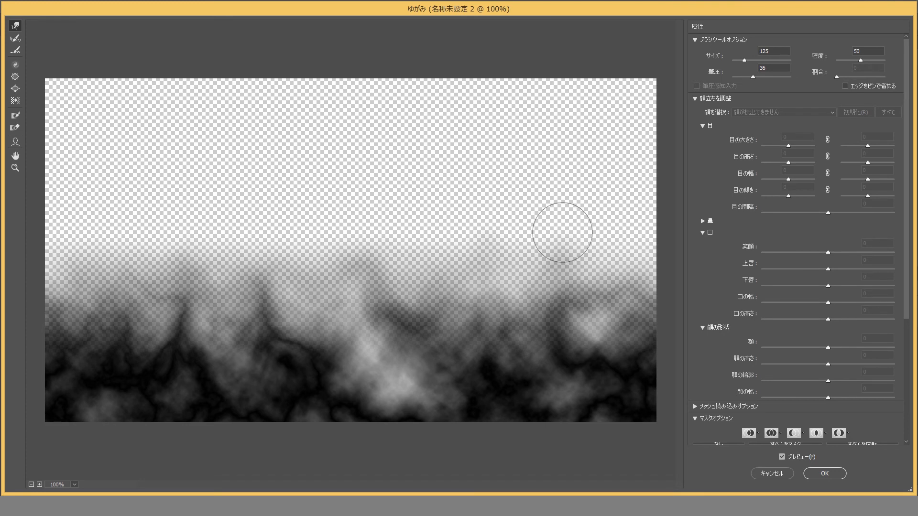
pyautogui.moveTo(615, 318); pyautogui.dragTo(623, 275)
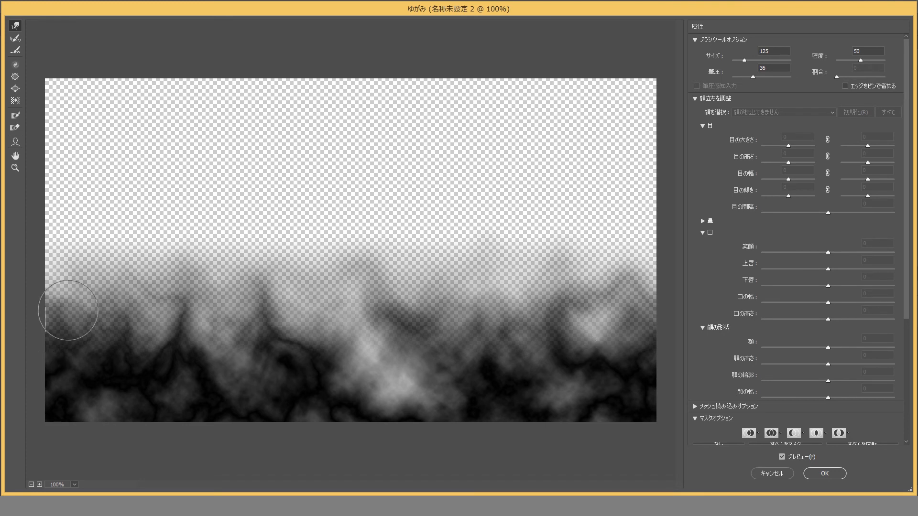
pyautogui.moveTo(68, 310); pyautogui.dragTo(83, 258)
pyautogui.moveTo(66, 299)
pyautogui.mouseDown()
pyautogui.moveTo(56, 272)
pyautogui.moveTo(64, 242)
pyautogui.mouseUp()
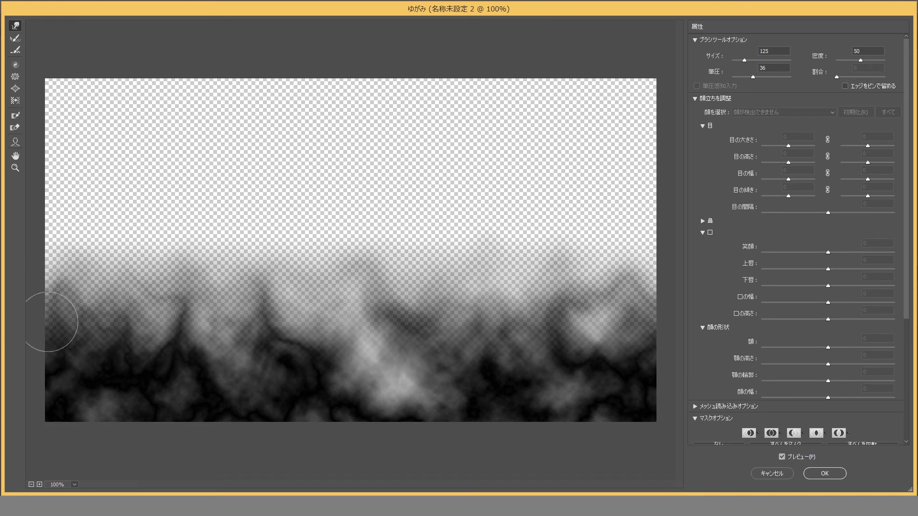
pyautogui.moveTo(48, 322)
pyautogui.mouseDown()
pyautogui.moveTo(46, 259)
pyautogui.moveTo(87, 254)
pyautogui.mouseUp()
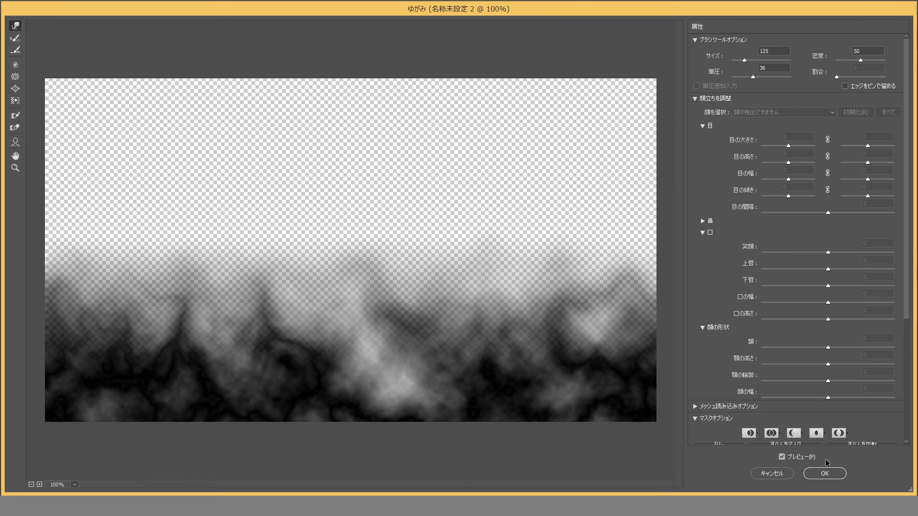
pyautogui.click(824, 473)
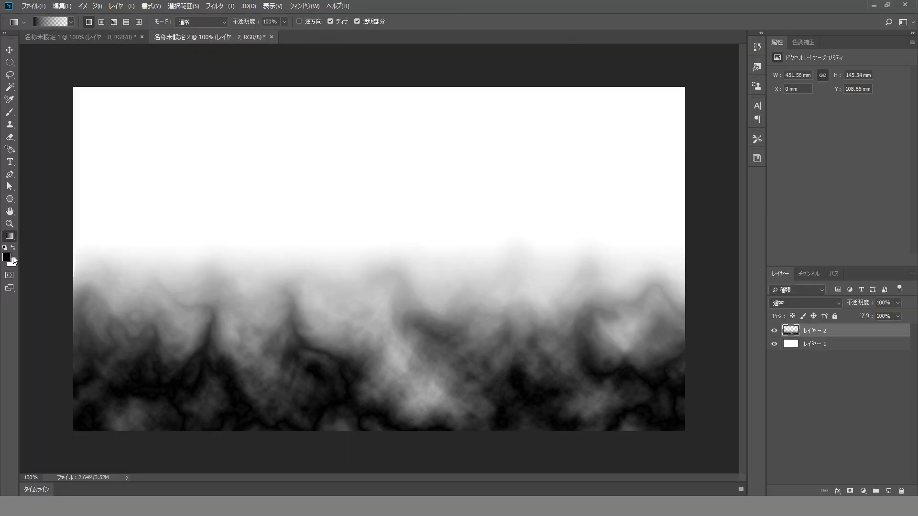
# Set up the Smudge tool with a brush size of 100 and a strength of 28%, undoing the stronger test stroke.
pyautogui.click(9, 235)
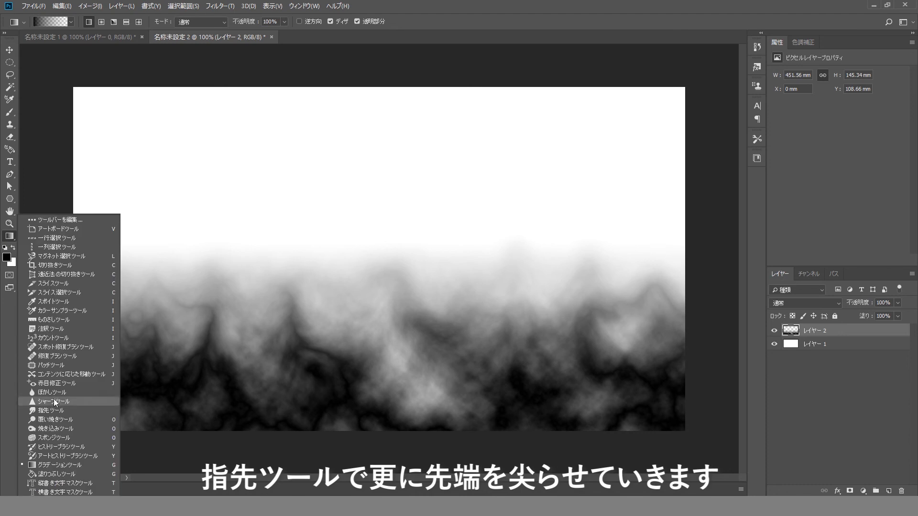
pyautogui.click(51, 410)
pyautogui.press(']')
pyautogui.press(']')
pyautogui.press(']')
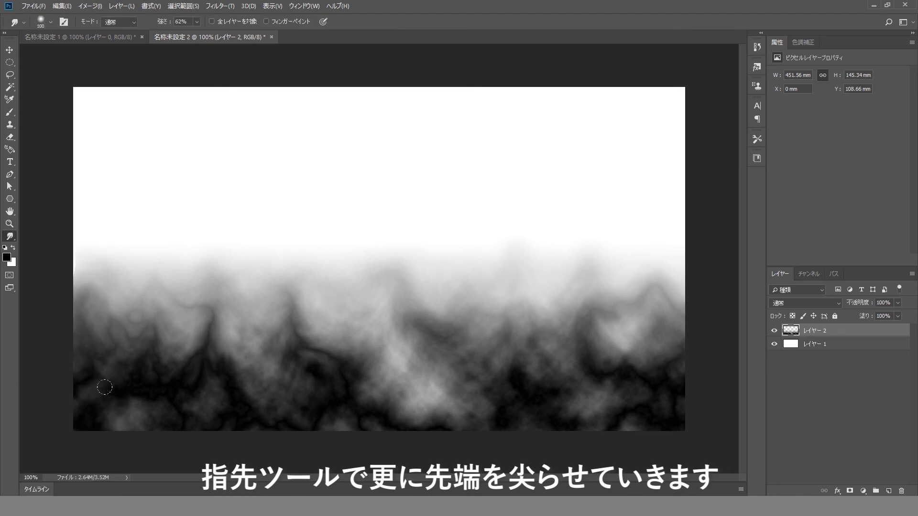
pyautogui.moveTo(137, 397); pyautogui.dragTo(132, 263)
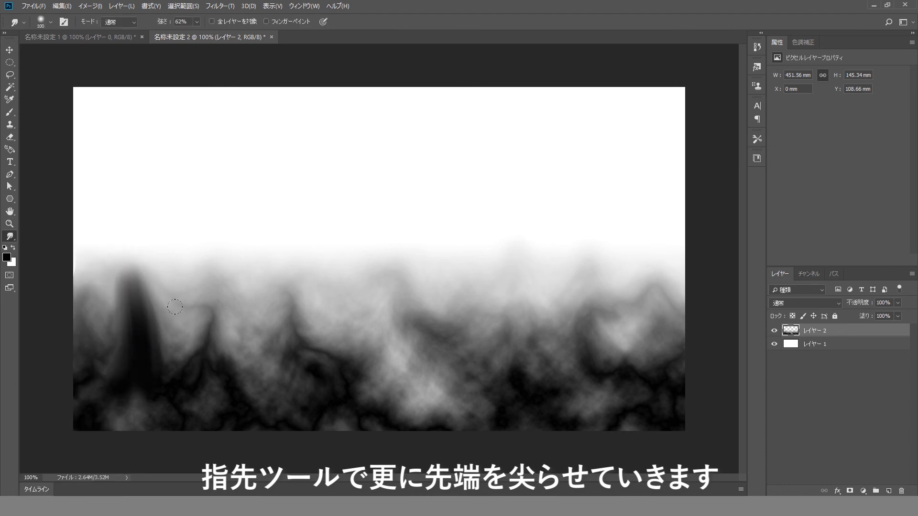
pyautogui.hotkey('ctrl', 'z')
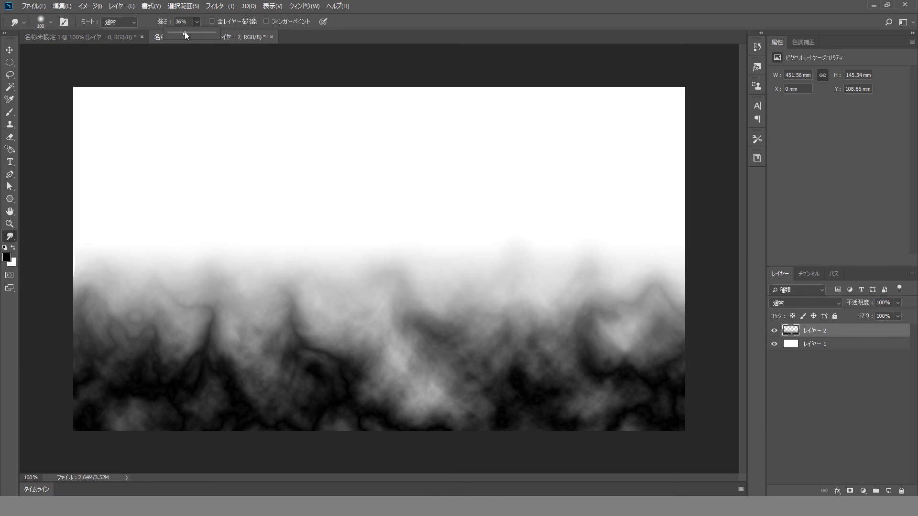
pyautogui.moveTo(184, 32); pyautogui.dragTo(181, 32)
# Smudge the dark smoke upward into pointed, flame-like tips across the full width, using progressively smaller brush sizes.
pyautogui.moveTo(135, 376)
pyautogui.mouseDown()
pyautogui.moveTo(116, 196)
pyautogui.moveTo(149, 334)
pyautogui.moveTo(176, 211)
pyautogui.mouseUp()
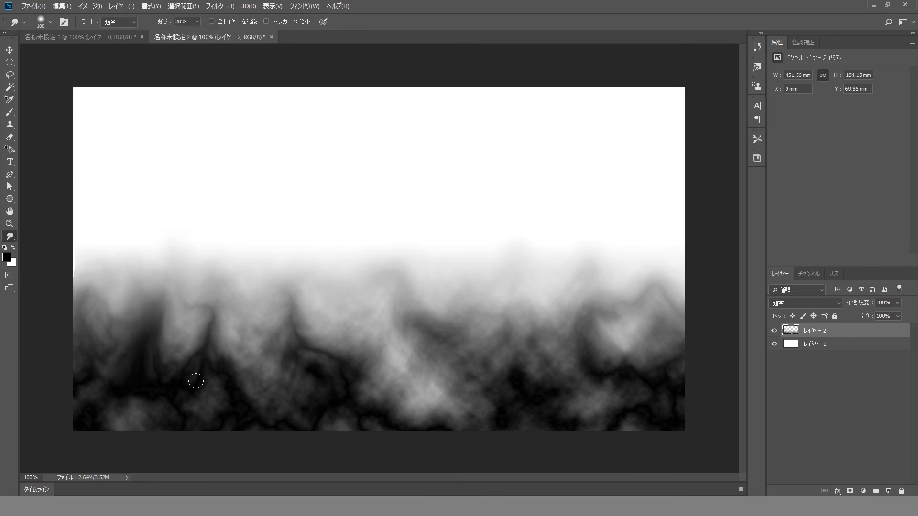
pyautogui.moveTo(215, 373); pyautogui.dragTo(225, 258)
pyautogui.moveTo(222, 335); pyautogui.dragTo(218, 220)
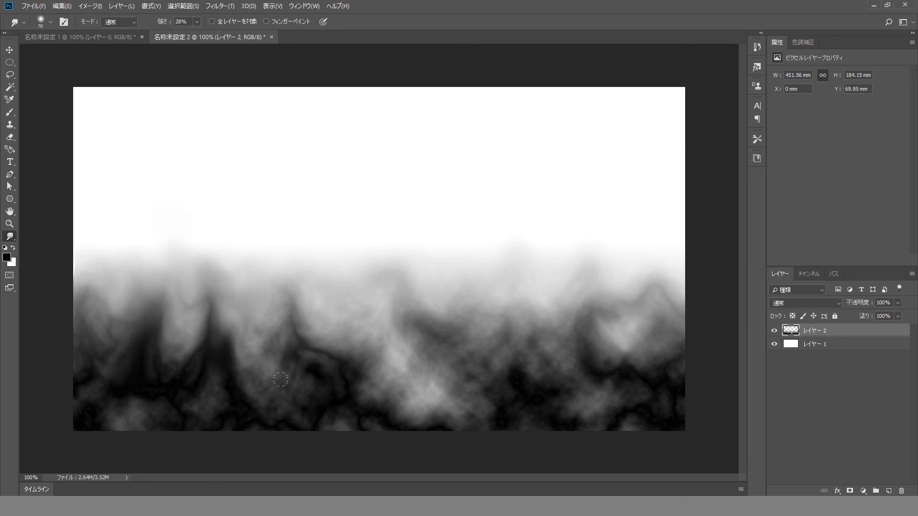
pyautogui.moveTo(275, 378); pyautogui.dragTo(359, 242)
pyautogui.moveTo(331, 372)
pyautogui.mouseDown()
pyautogui.moveTo(353, 342)
pyautogui.moveTo(320, 257)
pyautogui.mouseUp()
pyautogui.moveTo(369, 358); pyautogui.dragTo(371, 214)
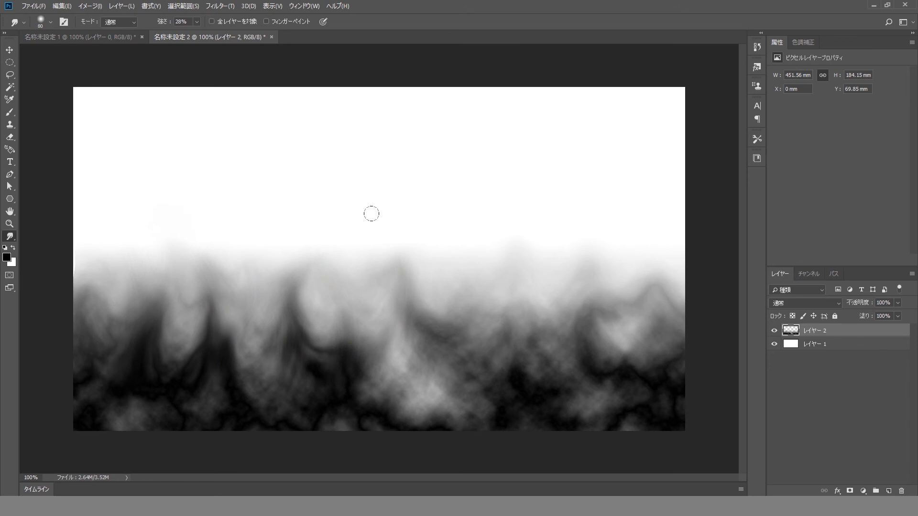
pyautogui.press('[')
pyautogui.moveTo(457, 377); pyautogui.dragTo(467, 172)
pyautogui.press('[')
pyautogui.press('[')
pyautogui.press('[')
pyautogui.moveTo(514, 371); pyautogui.dragTo(560, 239)
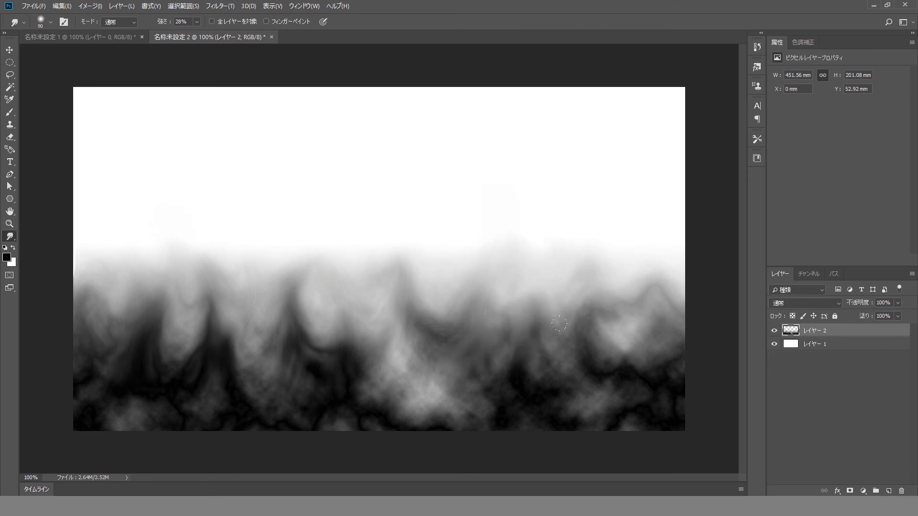
pyautogui.moveTo(582, 339); pyautogui.dragTo(575, 208)
pyautogui.moveTo(584, 317); pyautogui.dragTo(565, 221)
pyautogui.moveTo(539, 341); pyautogui.dragTo(534, 211)
pyautogui.moveTo(633, 348); pyautogui.dragTo(581, 207)
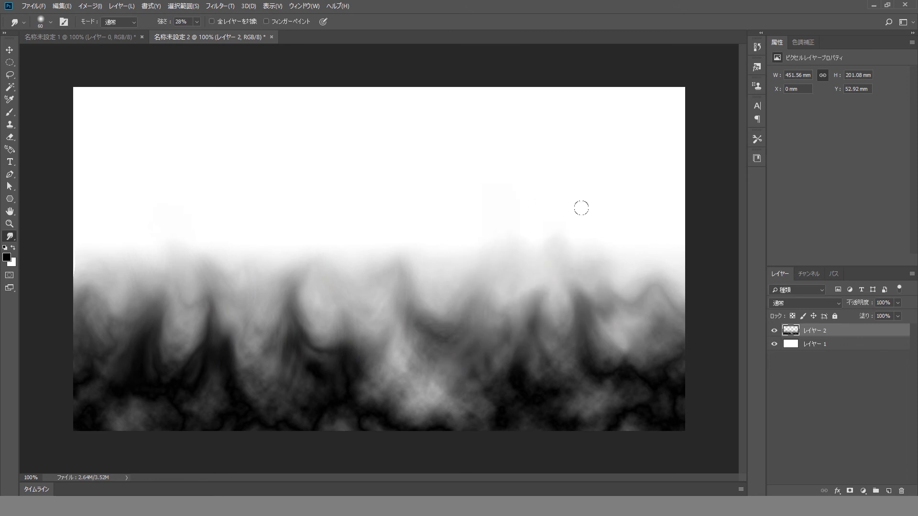
pyautogui.moveTo(670, 327); pyautogui.dragTo(670, 257)
pyautogui.moveTo(436, 380); pyautogui.dragTo(417, 277)
pyautogui.press('[')
pyautogui.moveTo(334, 354); pyautogui.dragTo(359, 221)
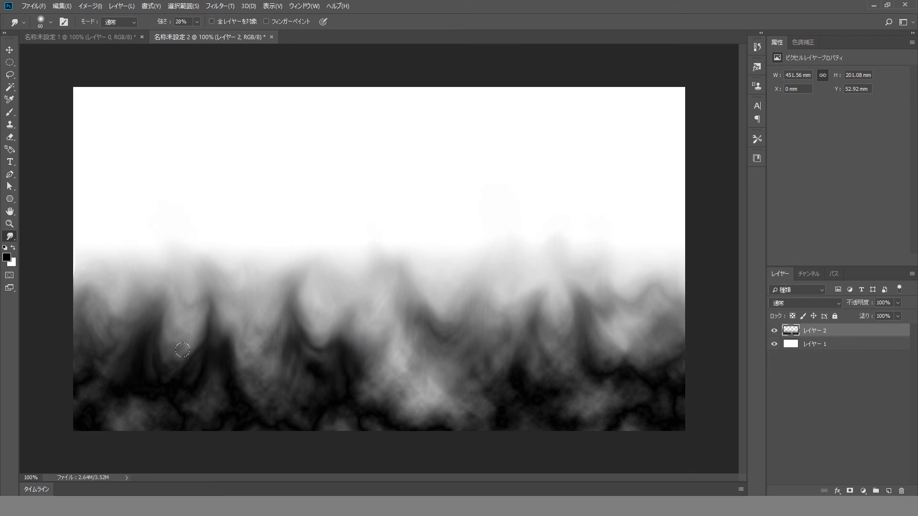
pyautogui.moveTo(105, 349); pyautogui.dragTo(79, 257)
pyautogui.moveTo(97, 327); pyautogui.dragTo(122, 253)
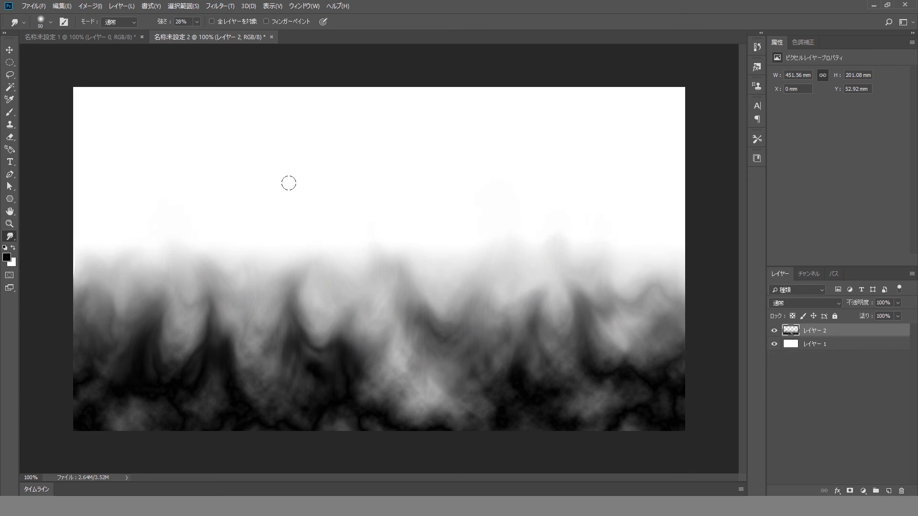
# Apply the Wave filter (波形) to the smoke layer with a minimum wavelength of 1 and a maximum of 364.
pyautogui.click(219, 7)
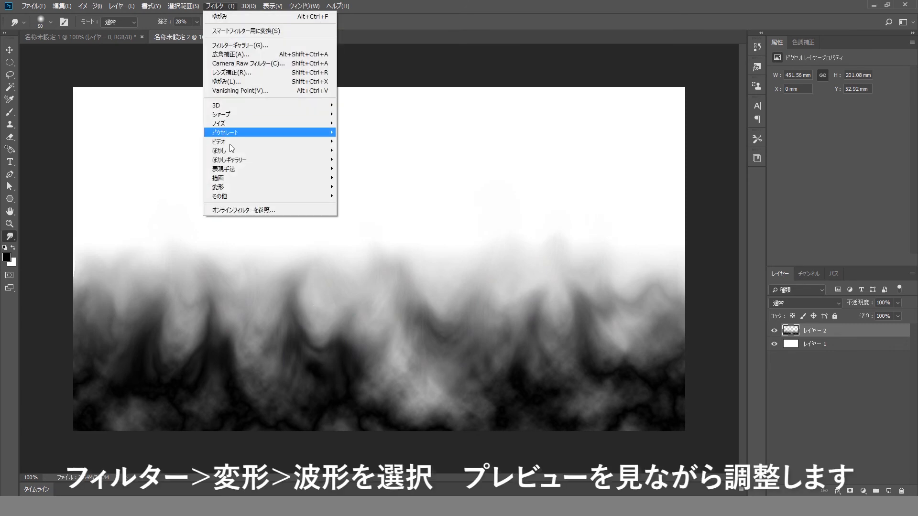
pyautogui.moveTo(242, 190)
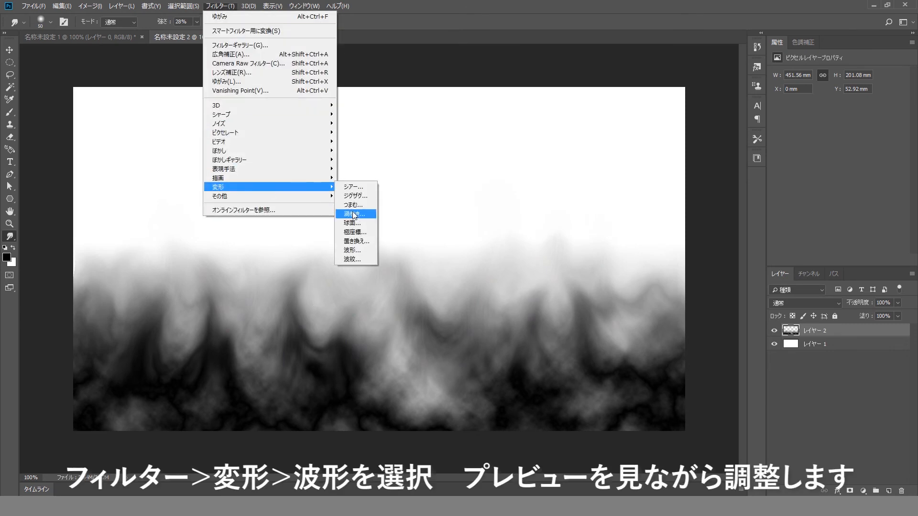
pyautogui.click(357, 249)
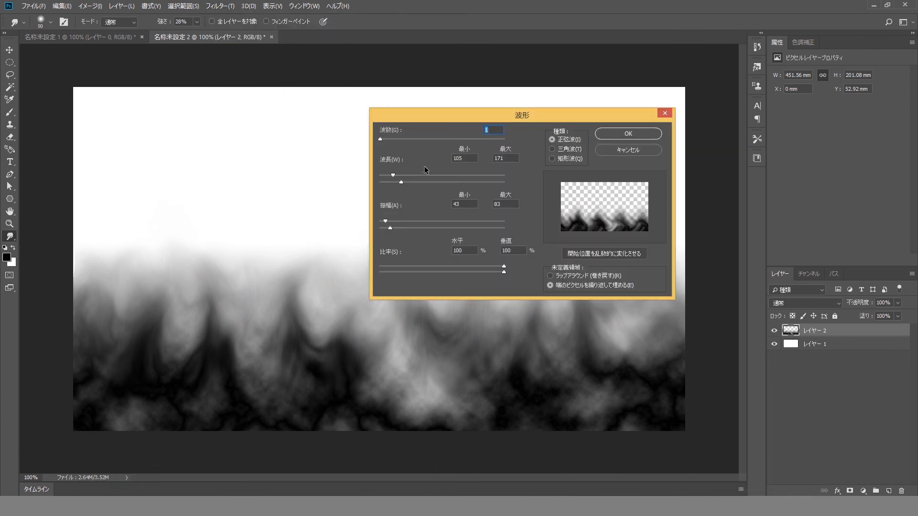
pyautogui.moveTo(402, 186); pyautogui.dragTo(426, 187)
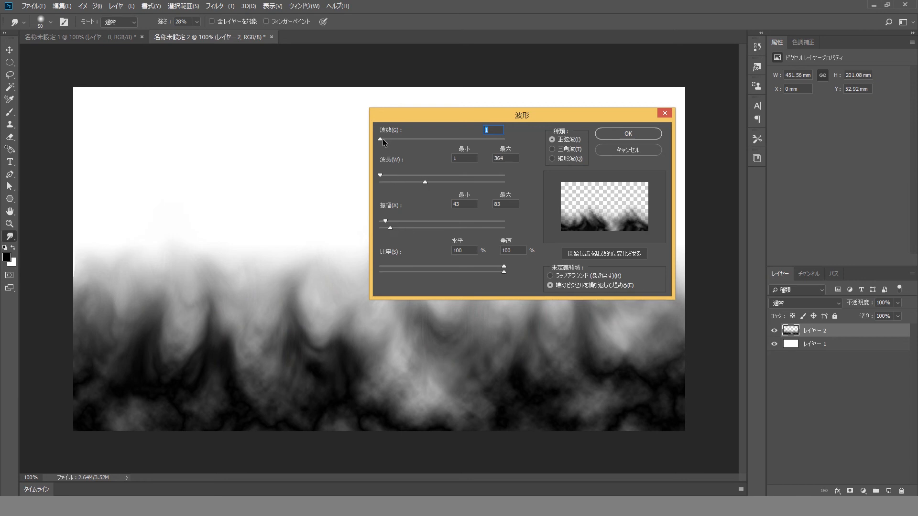
pyautogui.click(645, 135)
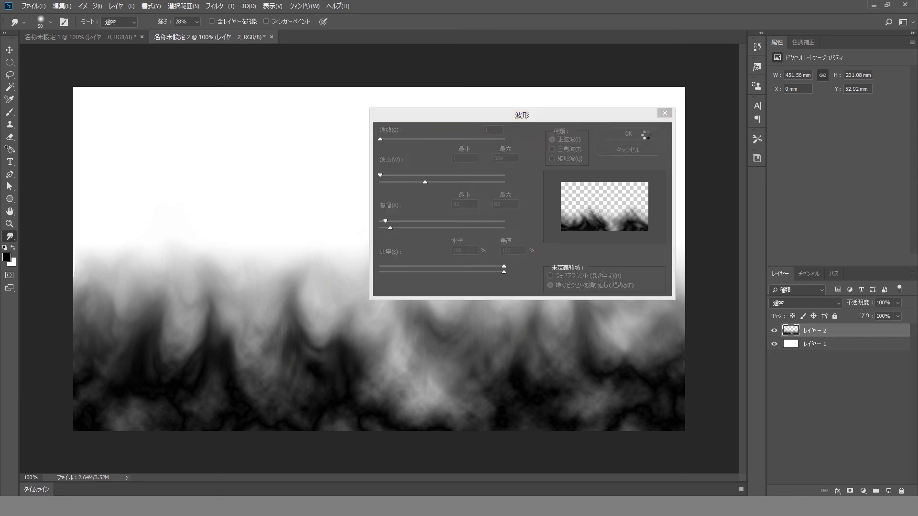
# Apply the Twirl filter (渦巻き) to the smoke layer with an angle of 102, fitting the whole layer in the preview.
pyautogui.click(220, 6)
pyautogui.moveTo(274, 187)
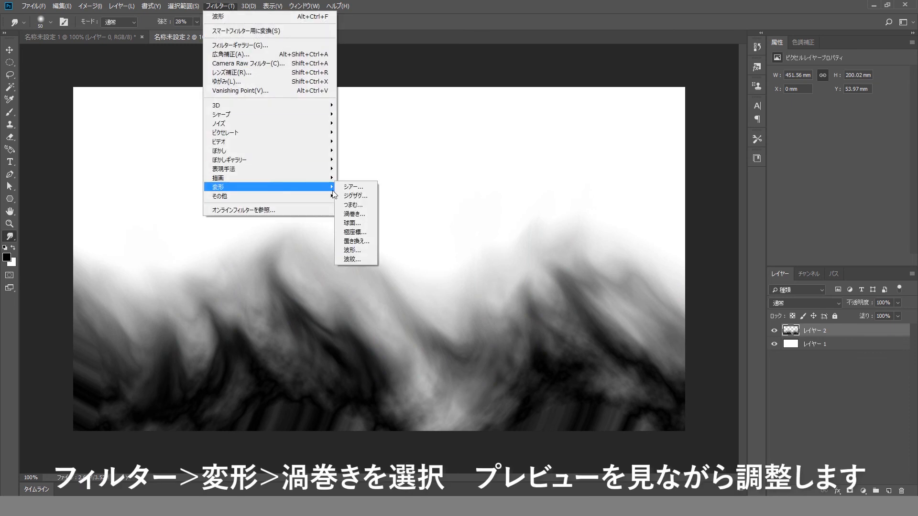
pyautogui.click(355, 216)
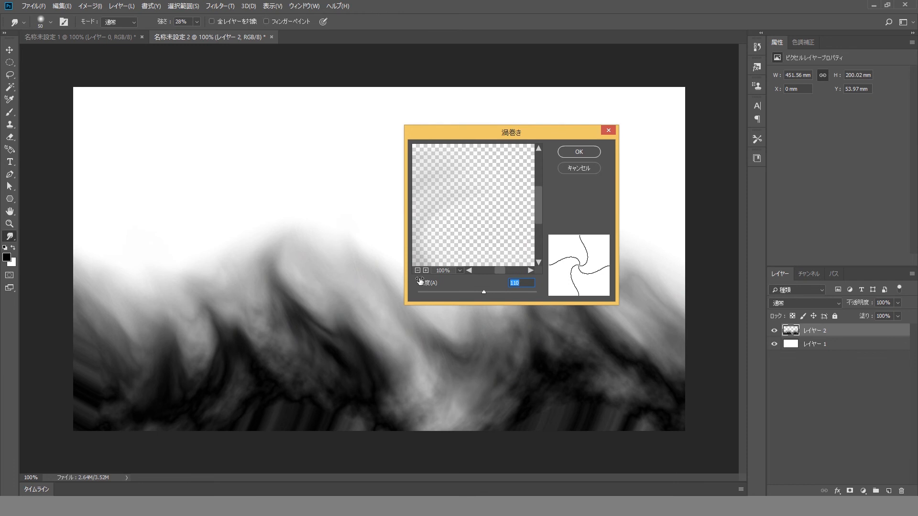
pyautogui.click(418, 269)
pyautogui.click(418, 269)
pyautogui.click(419, 269)
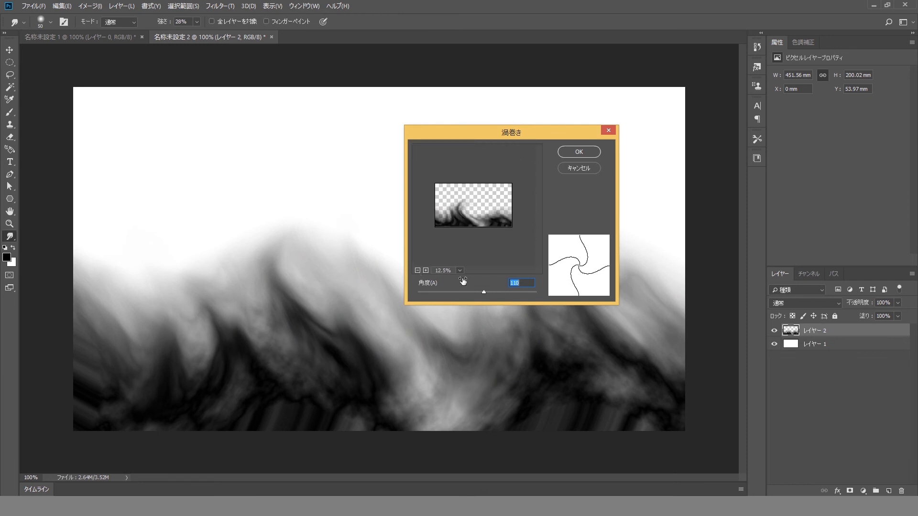
pyautogui.moveTo(483, 291); pyautogui.dragTo(485, 291)
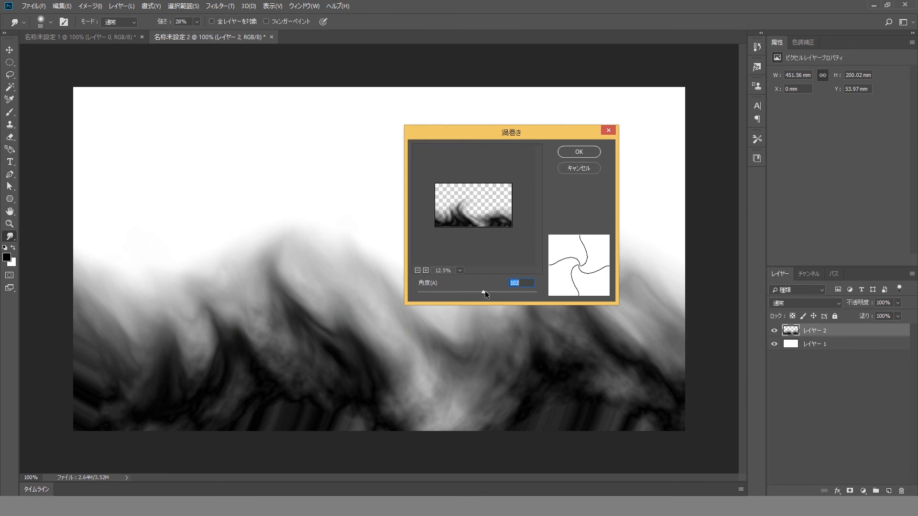
pyautogui.click(571, 155)
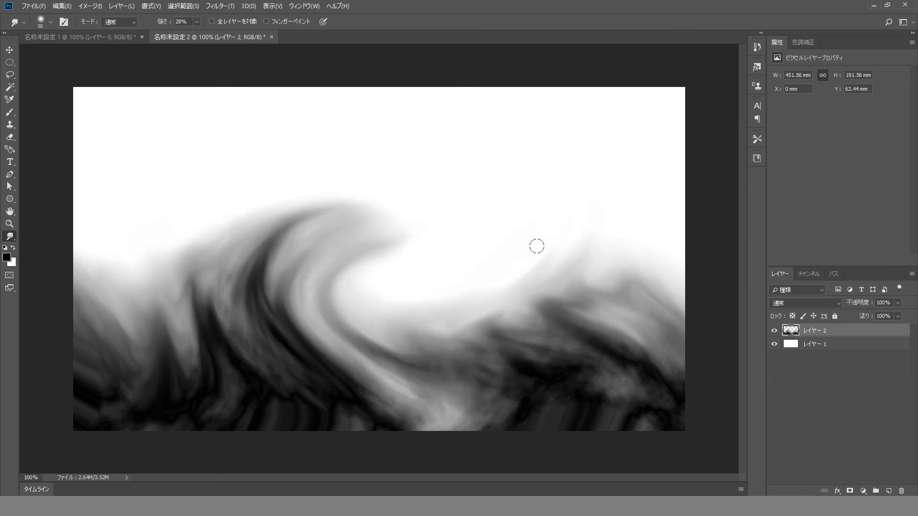
# Duplicate the smoke layer and set the copy's blend mode to Color Dodge (覆い焼きカラー).
pyautogui.click(11, 50)
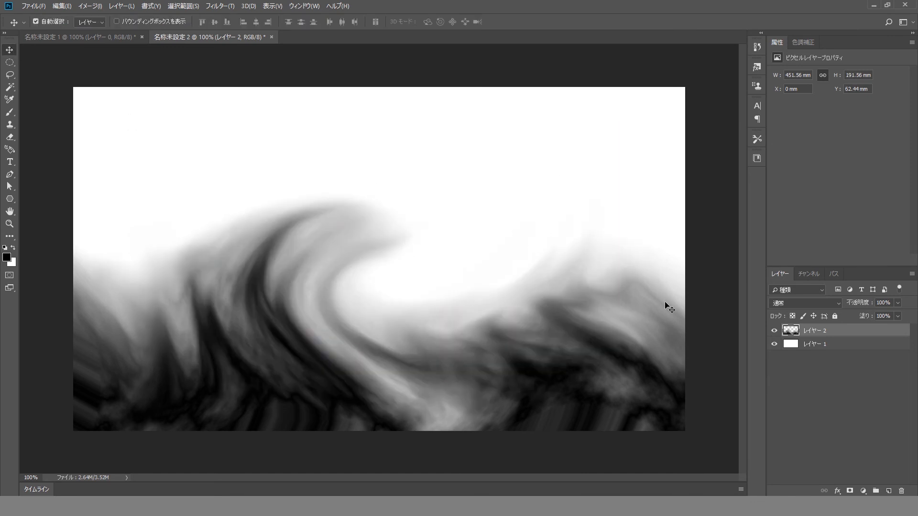
pyautogui.moveTo(870, 332); pyautogui.dragTo(888, 491)
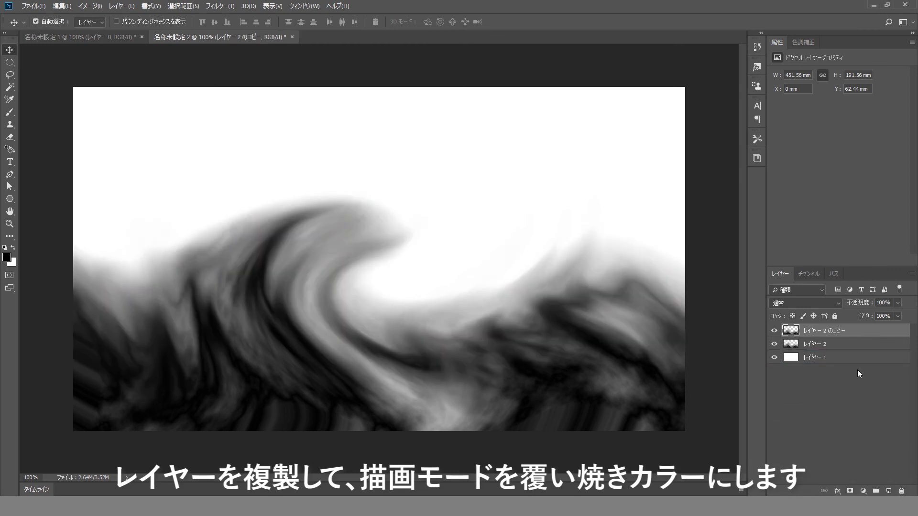
pyautogui.click(837, 305)
pyautogui.click(791, 133)
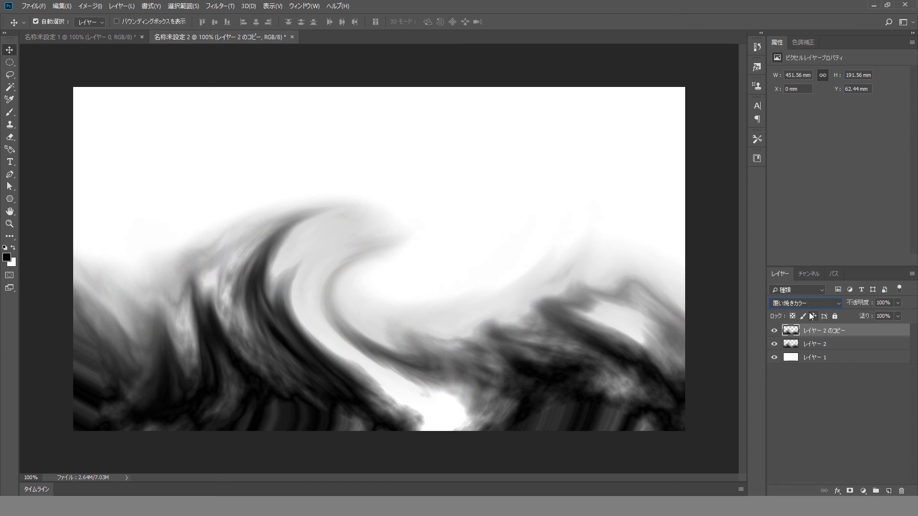
pyautogui.click(856, 381)
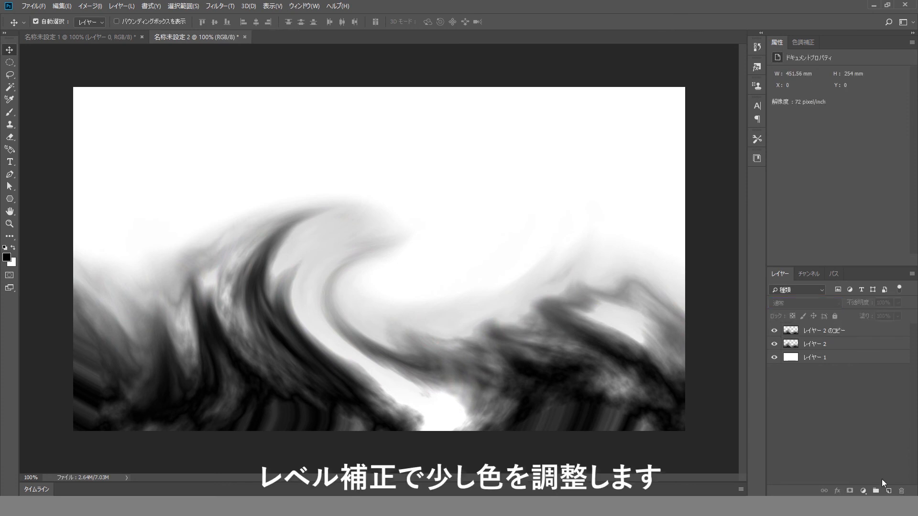
# Add a Levels adjustment clipped to the smoke copy with input black 45, midtone 1.13 and output white 76.
pyautogui.click(864, 491)
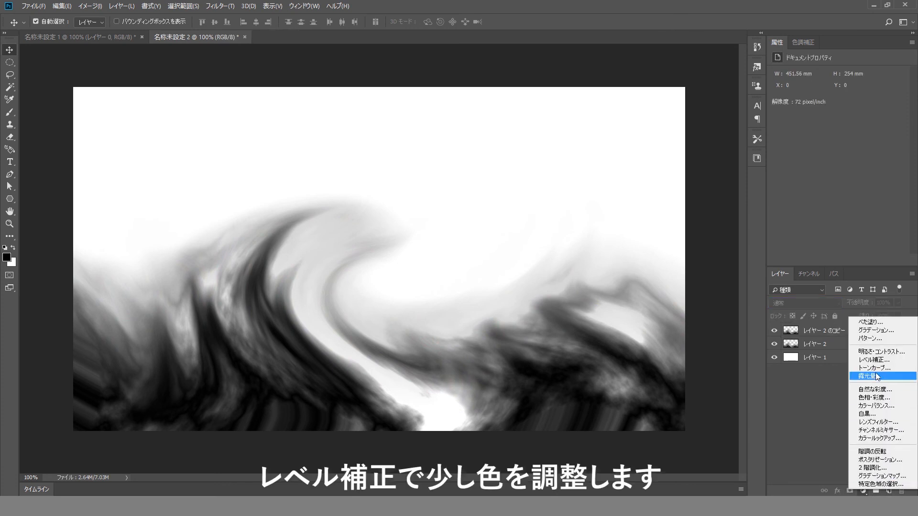
pyautogui.click(863, 360)
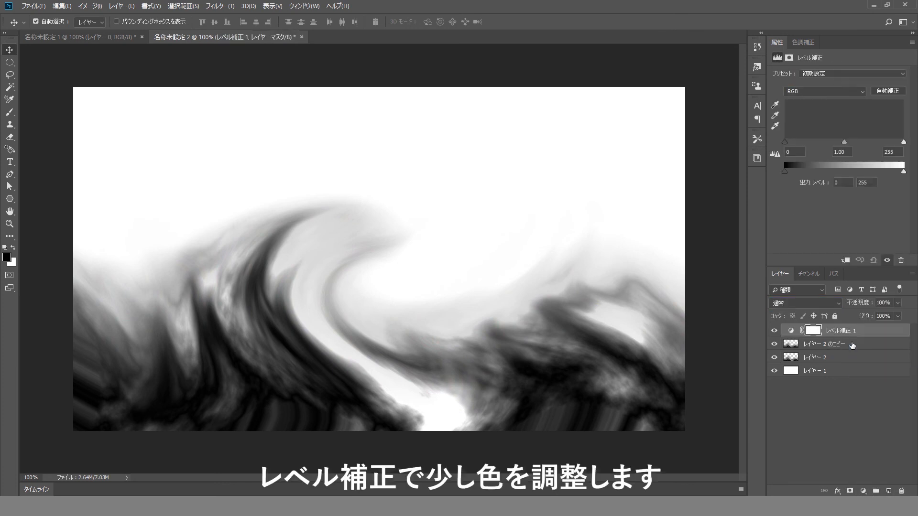
pyautogui.click(845, 260)
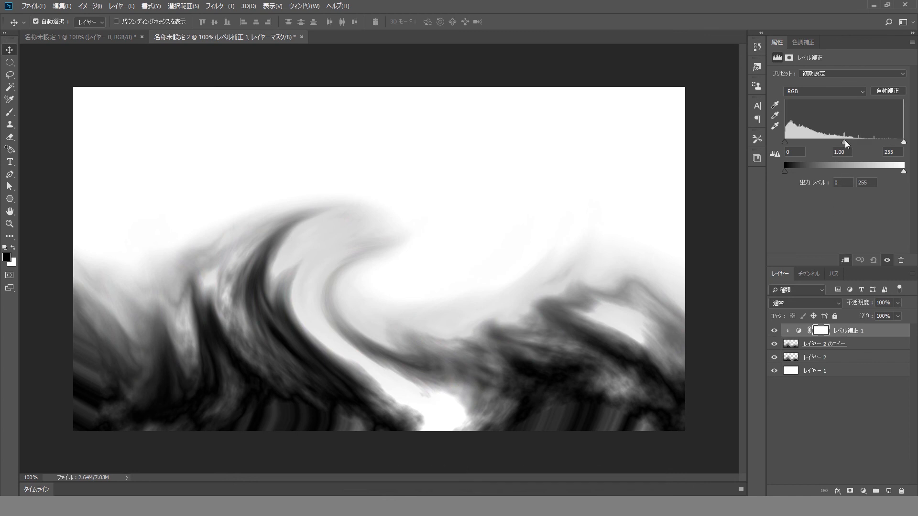
pyautogui.moveTo(845, 140); pyautogui.dragTo(807, 136)
pyautogui.moveTo(903, 142)
pyautogui.mouseDown()
pyautogui.moveTo(877, 144)
pyautogui.moveTo(914, 146)
pyautogui.mouseUp()
pyautogui.moveTo(849, 142)
pyautogui.mouseDown()
pyautogui.moveTo(862, 142)
pyautogui.moveTo(851, 142)
pyautogui.mouseUp()
pyautogui.moveTo(785, 171)
pyautogui.mouseDown()
pyautogui.moveTo(793, 173)
pyautogui.moveTo(785, 172)
pyautogui.mouseUp()
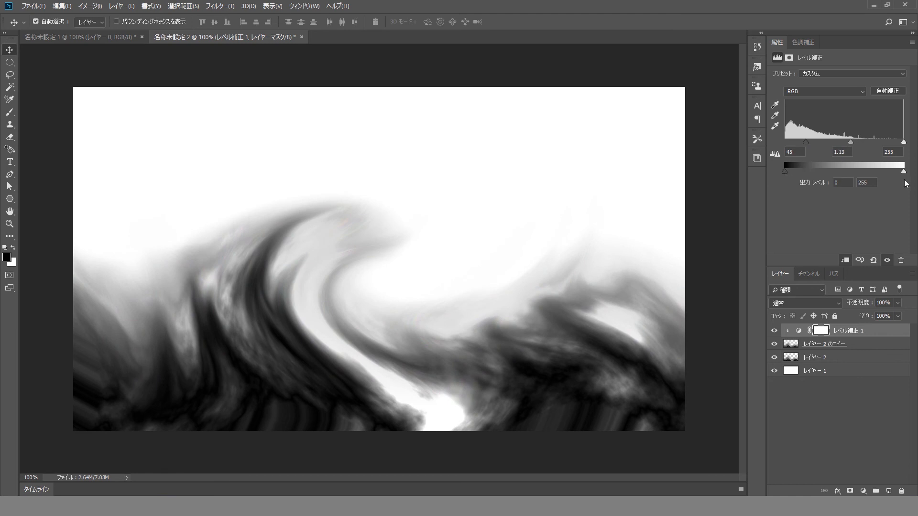
pyautogui.moveTo(904, 172); pyautogui.dragTo(803, 174)
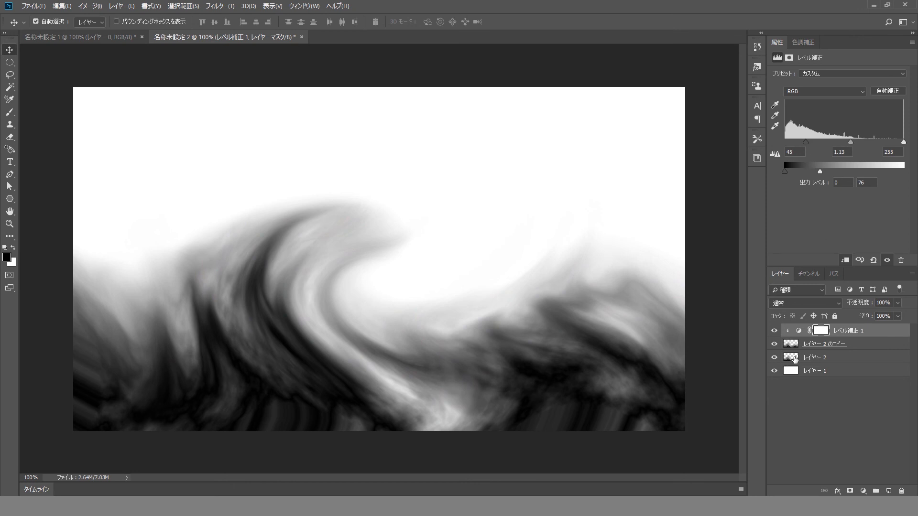
# Group the Levels adjustment with both smoke layers and duplicate the group.
pyautogui.keyDown('shift'); pyautogui.click(852, 362); pyautogui.keyUp('shift')
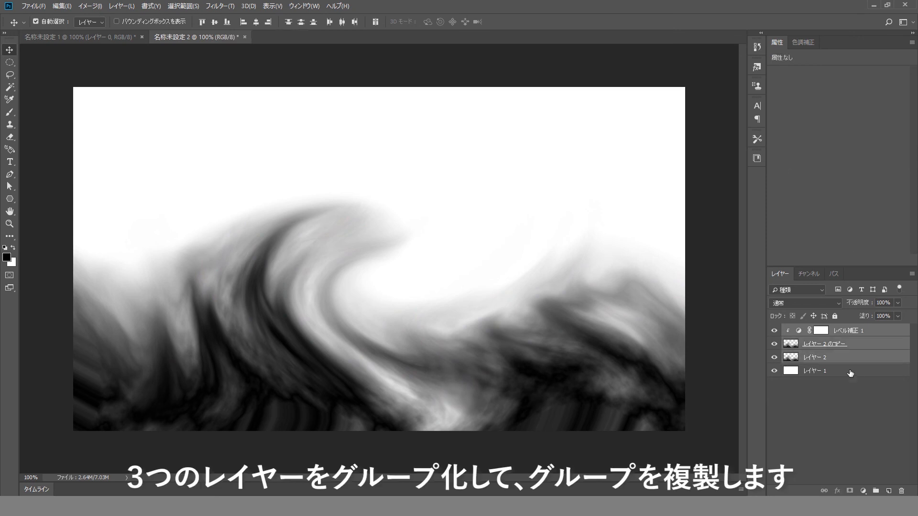
pyautogui.click(871, 491)
pyautogui.moveTo(866, 331); pyautogui.dragTo(887, 491)
# Flip the duplicated group horizontally and vertically, and move it up to cover the canvas's upper part.
pyautogui.hotkey('ctrl', 't')
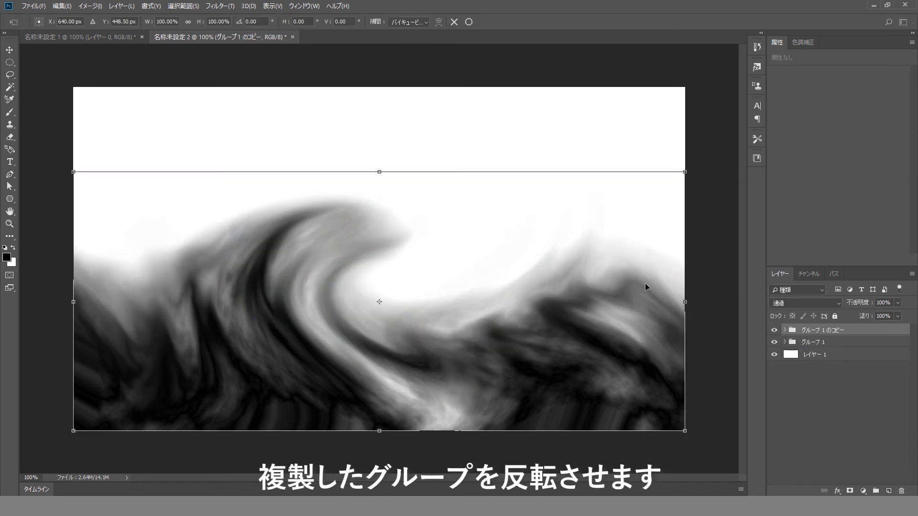
pyautogui.moveTo(717, 194); pyautogui.dragTo(57, 410)
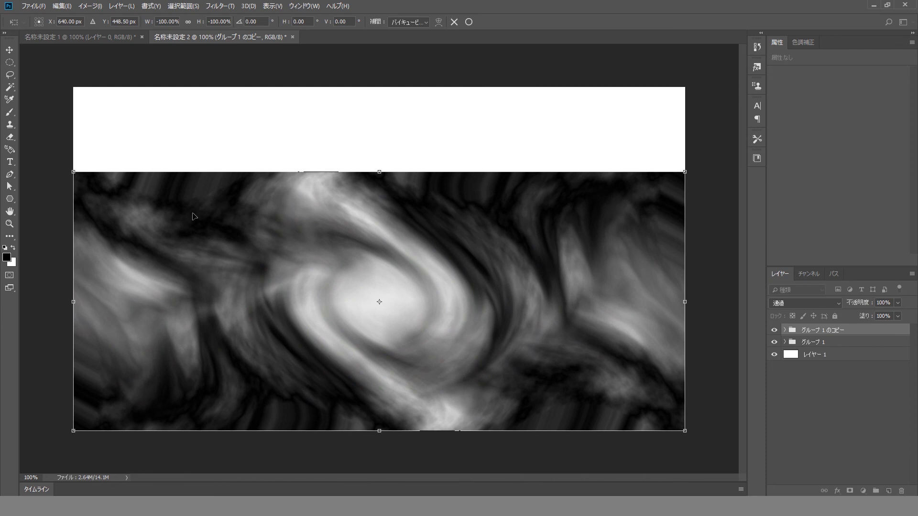
pyautogui.moveTo(194, 215); pyautogui.dragTo(186, 112)
pyautogui.press('Return')
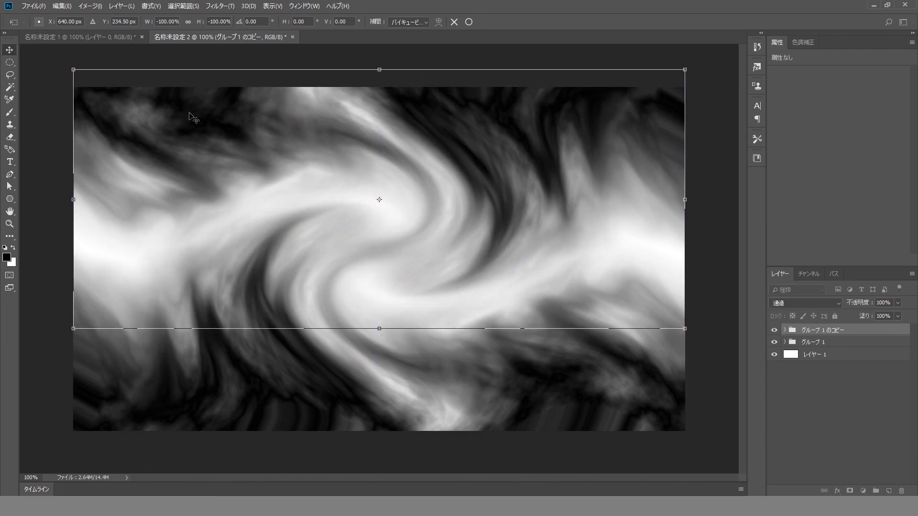
# Try shifting the original smoke group downward, and return it to its starting position.
pyautogui.click(811, 347)
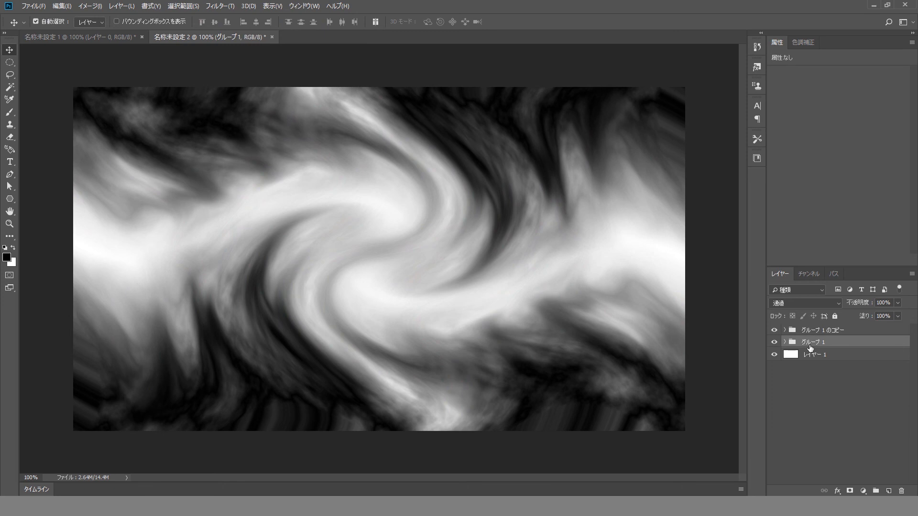
pyautogui.hotkey('shift', 'Down')
pyautogui.hotkey('shift', 'Down')
pyautogui.hotkey('shift', 'Down')
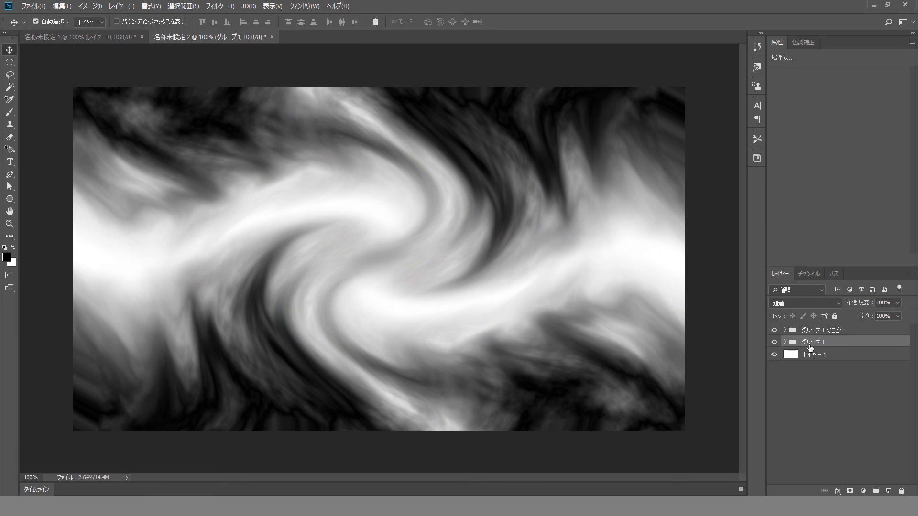
pyautogui.hotkey('shift', 'Up')
pyautogui.hotkey('shift', 'Up')
pyautogui.hotkey('shift', 'Up')
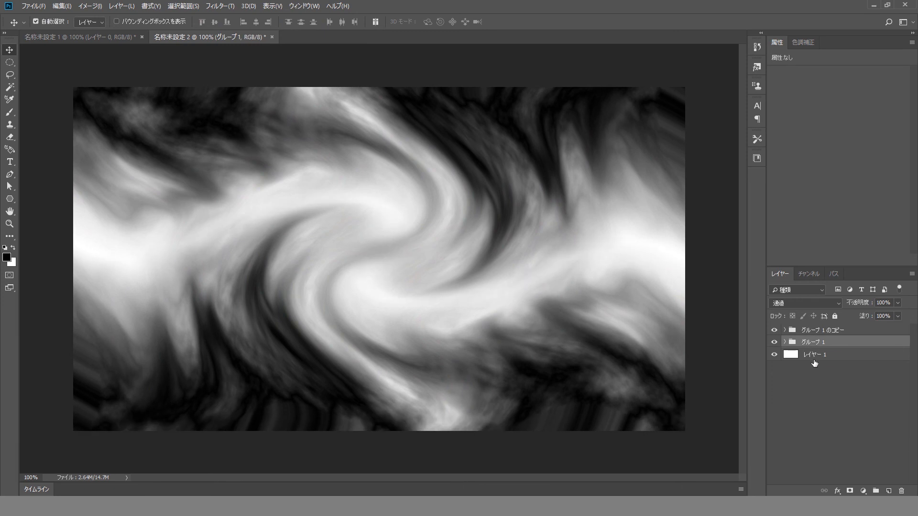
# Fill the background layer (レイヤー 1) with black and render Clouds 2 (雲模様 2) on it.
pyautogui.click(814, 360)
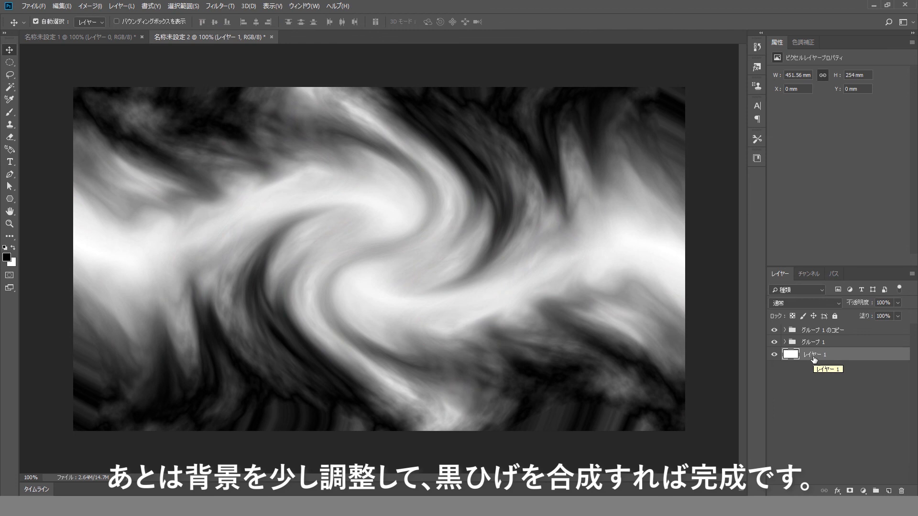
pyautogui.hotkey('alt', 'BackSpace')
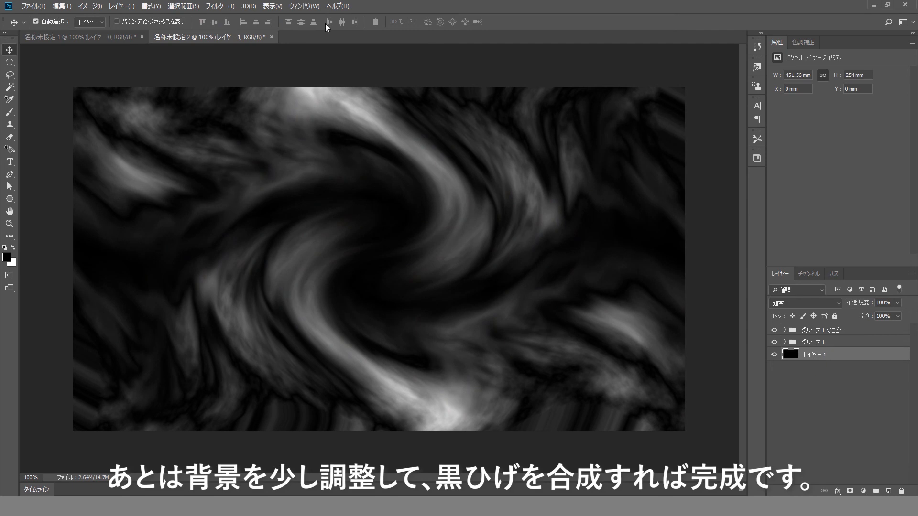
pyautogui.click(220, 6)
pyautogui.moveTo(264, 178)
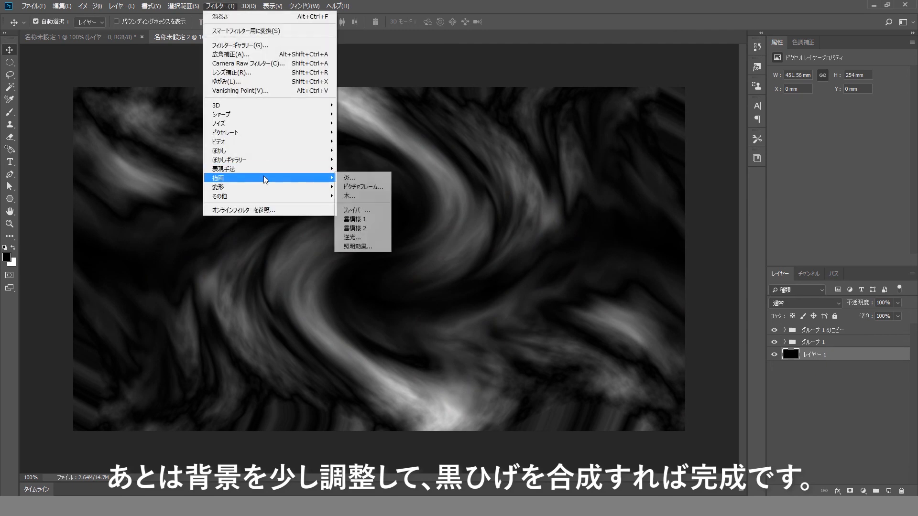
pyautogui.click(355, 231)
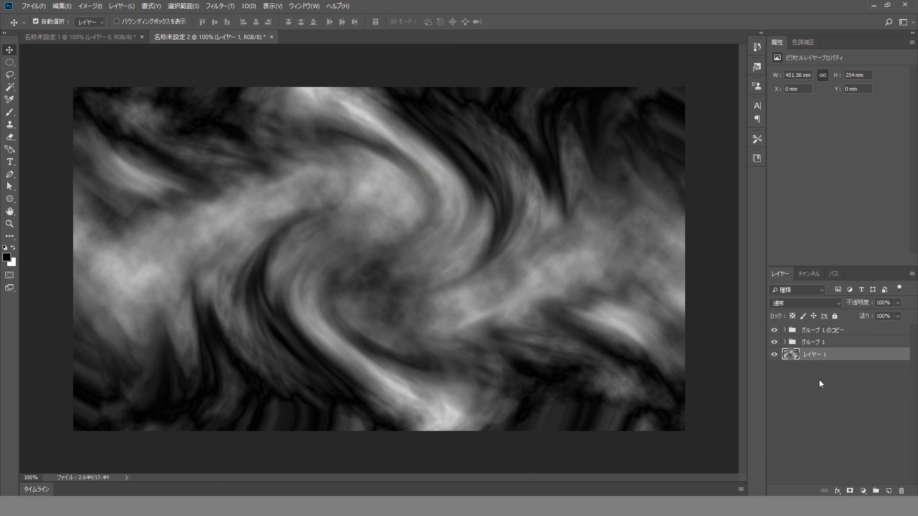
# Add a Levels adjustment above the cloud background, raising the input black slightly and setting midtone 0.71 and input white 247.
pyautogui.click(861, 487)
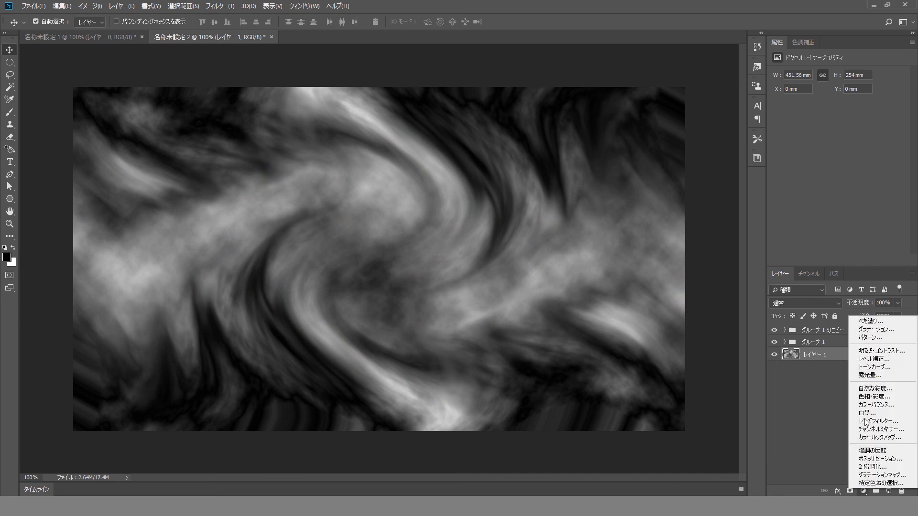
pyautogui.click(875, 360)
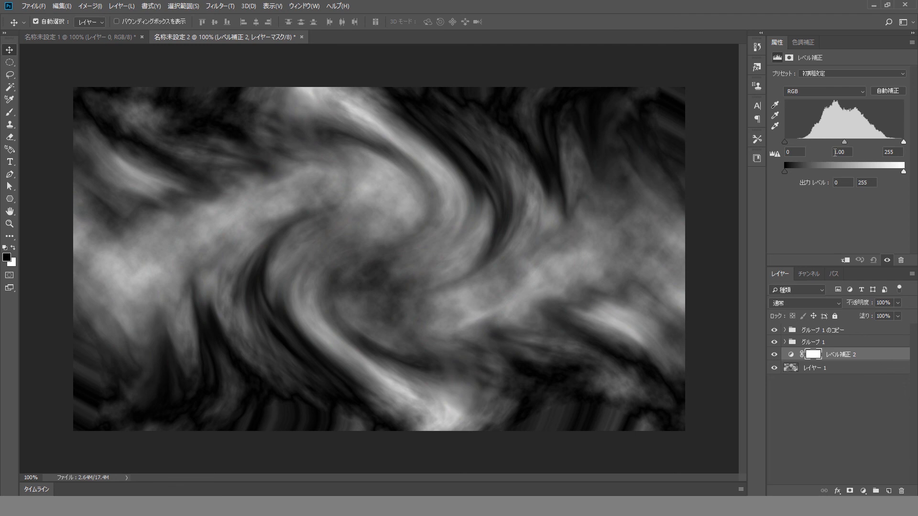
pyautogui.moveTo(844, 142)
pyautogui.mouseDown()
pyautogui.moveTo(826, 140)
pyautogui.moveTo(857, 137)
pyautogui.mouseUp()
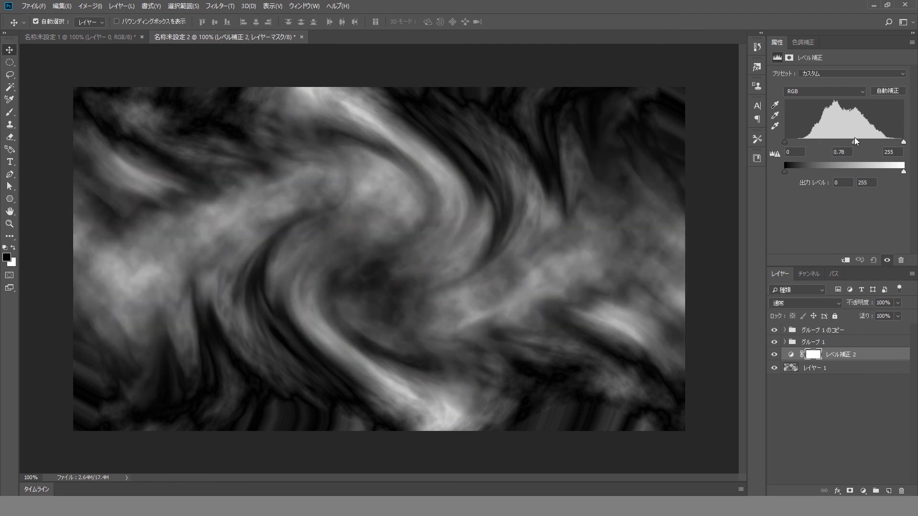
pyautogui.moveTo(785, 142); pyautogui.dragTo(794, 142)
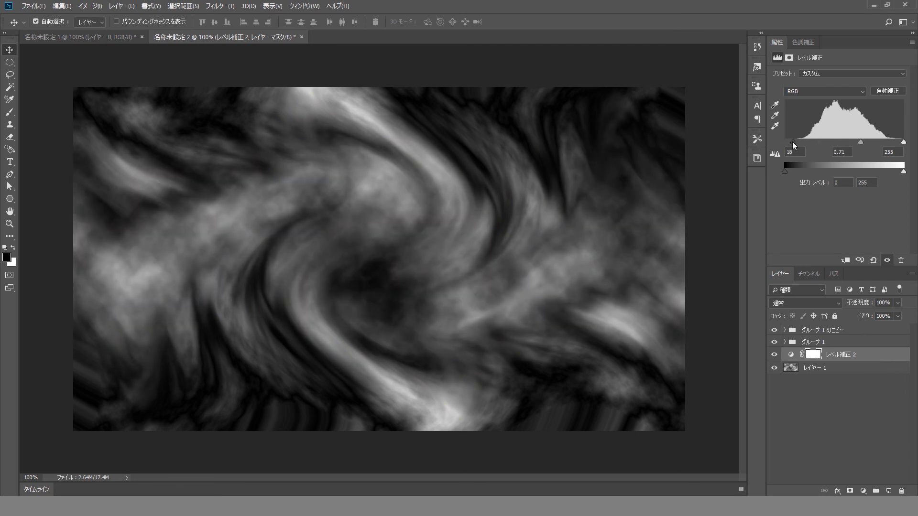
pyautogui.moveTo(904, 143); pyautogui.dragTo(900, 143)
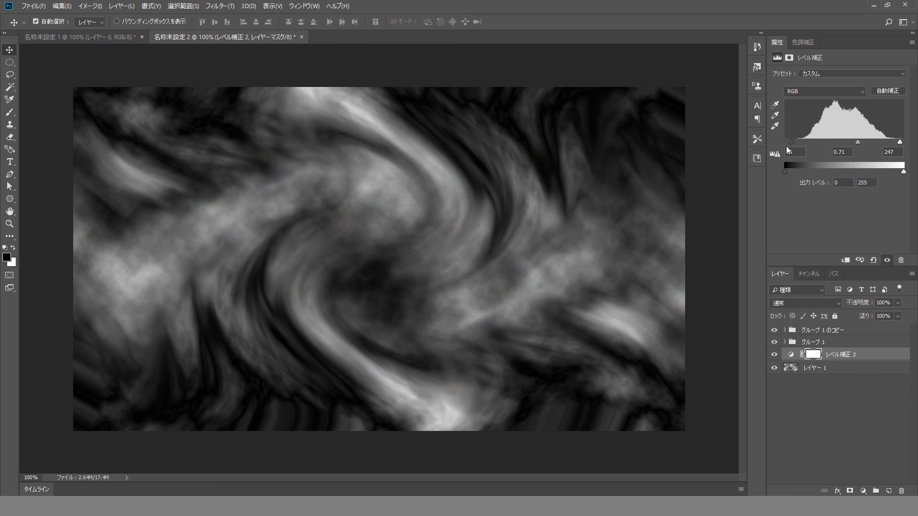
# Raise the Levels adjustment's input black slightly, and place the character cutout layer (レイヤー 3) between レベル補正 2 and レイヤー 1.
pyautogui.moveTo(801, 141)
pyautogui.mouseDown()
pyautogui.moveTo(819, 144)
pyautogui.moveTo(808, 142)
pyautogui.mouseUp()
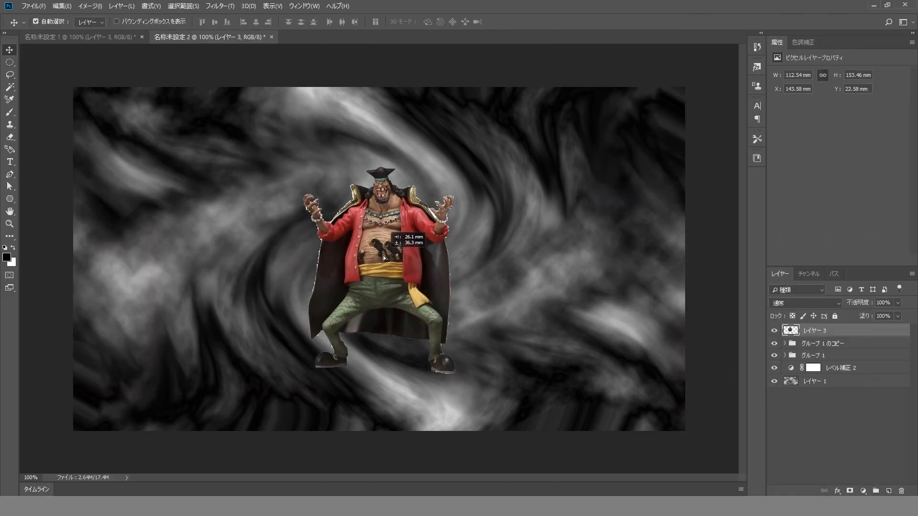
pyautogui.moveTo(853, 335); pyautogui.dragTo(856, 375)
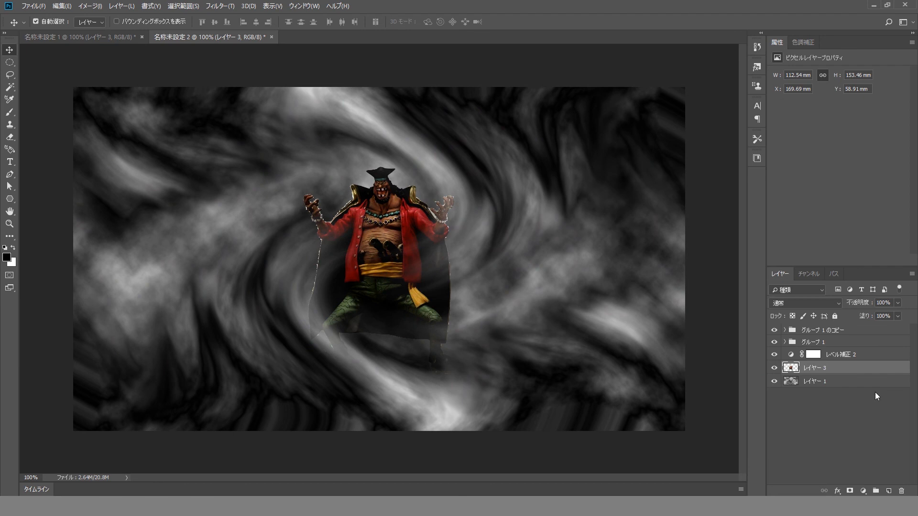
# Add a black Multiply Inner Shadow to the character layer with 100% opacity, distance 11 px, choke 16% and size 9 px.
pyautogui.press('space')
pyautogui.click(529, 262)
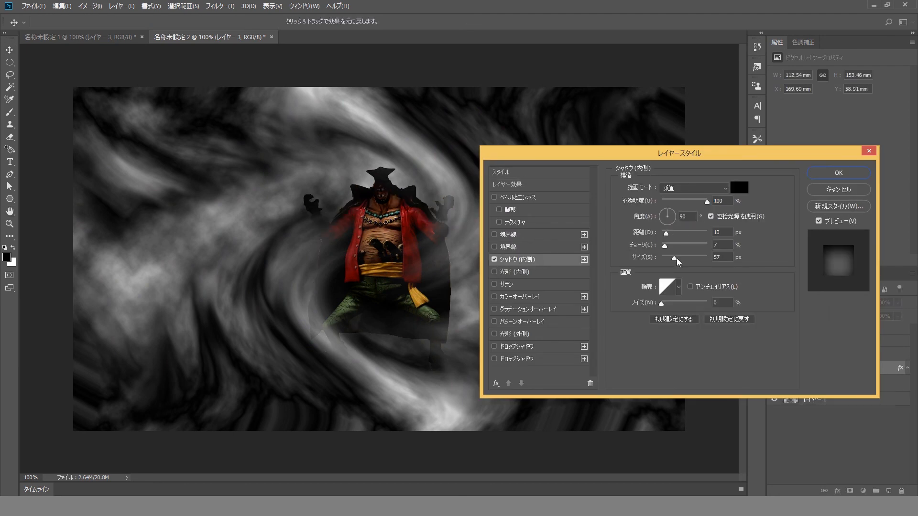
pyautogui.moveTo(676, 259)
pyautogui.mouseDown()
pyautogui.moveTo(663, 259)
pyautogui.moveTo(695, 246)
pyautogui.moveTo(666, 246)
pyautogui.mouseUp()
pyautogui.moveTo(666, 233); pyautogui.dragTo(667, 246)
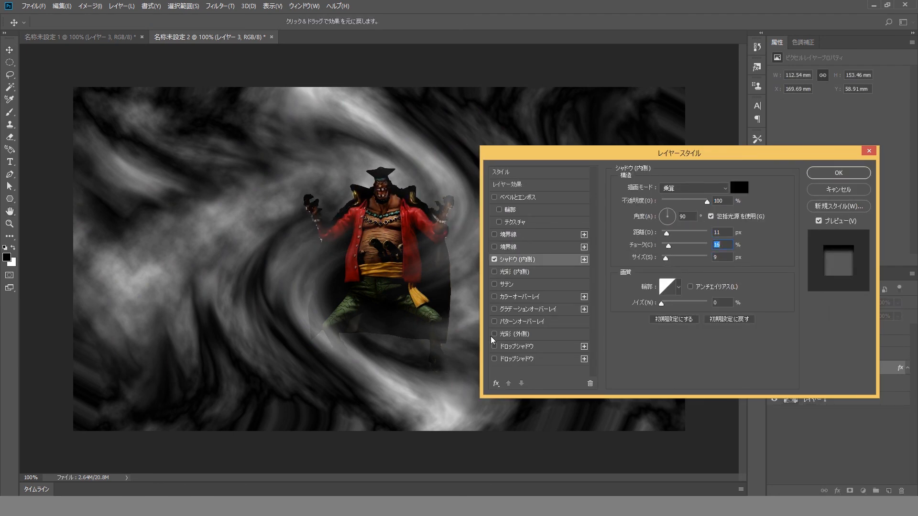
# Add a black Multiply Satin effect to the character layer with distance 57 px, size 9 px and opacity slightly below 20%.
pyautogui.click(494, 285)
pyautogui.click(508, 284)
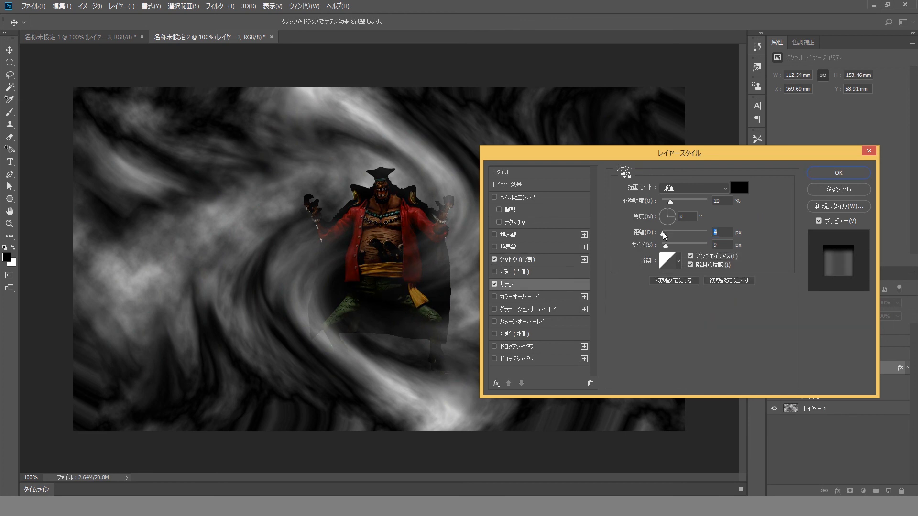
pyautogui.moveTo(666, 234); pyautogui.dragTo(689, 238)
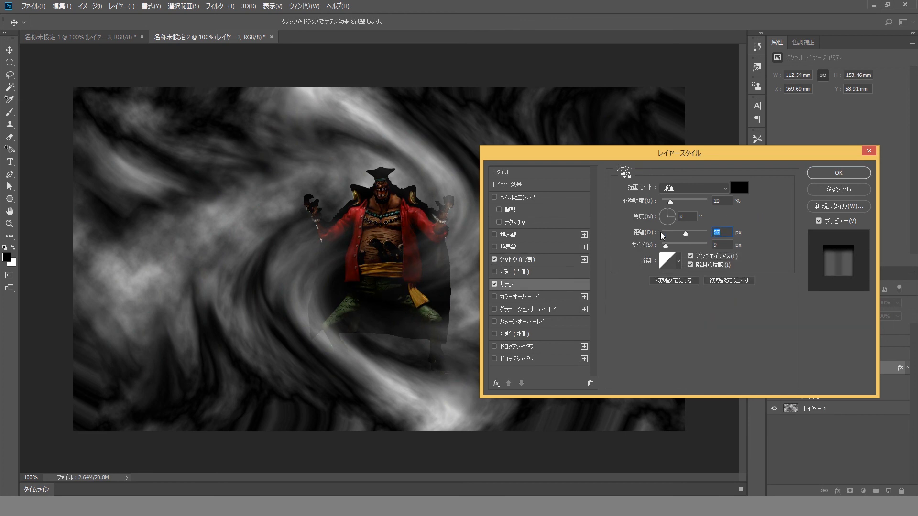
pyautogui.moveTo(671, 201); pyautogui.dragTo(668, 202)
pyautogui.click(824, 178)
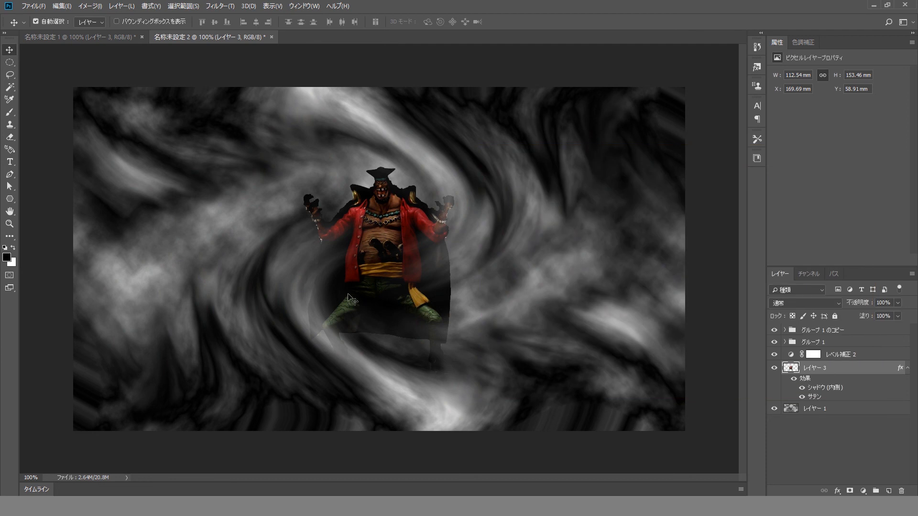
# Add a Curves adjustment above all layers, lift the curve's highlights and adjust a shadow point, and compare the image with and without it.
pyautogui.click(832, 447)
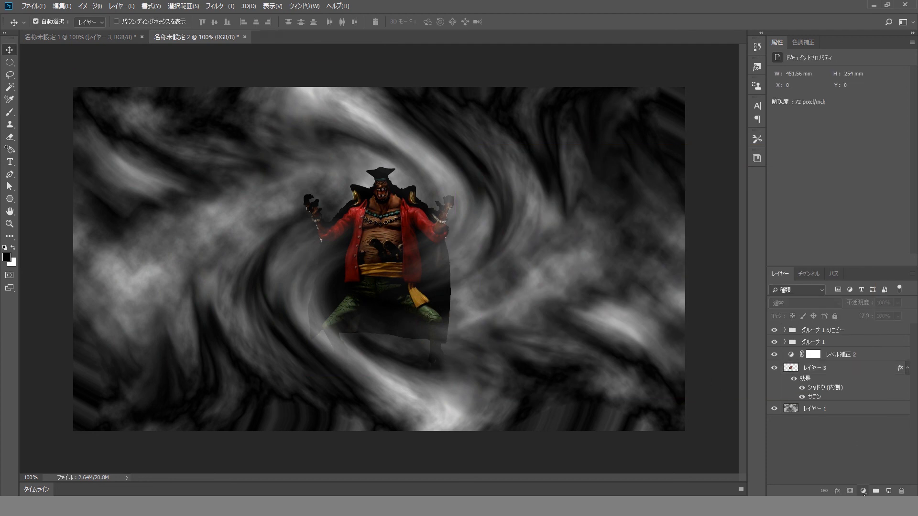
pyautogui.click(863, 491)
pyautogui.click(896, 372)
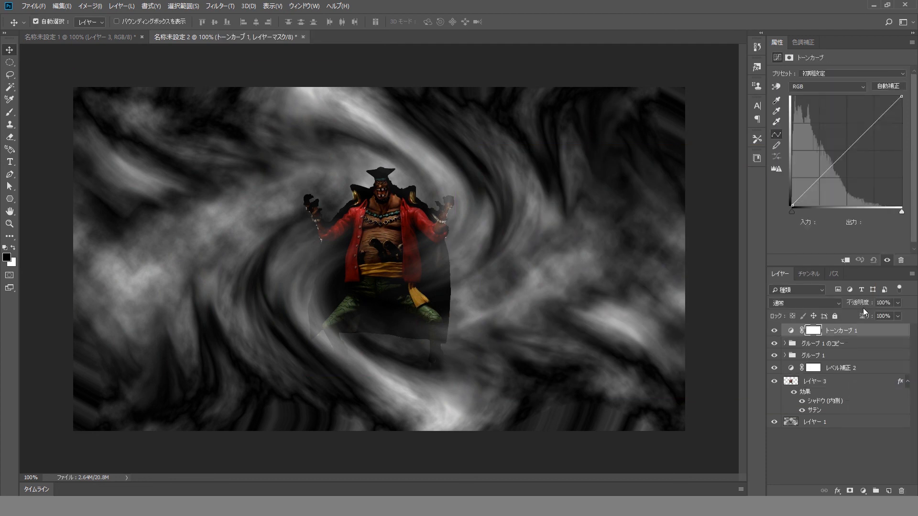
pyautogui.moveTo(863, 135); pyautogui.dragTo(863, 123)
pyautogui.moveTo(831, 165); pyautogui.dragTo(824, 171)
pyautogui.click(775, 330)
pyautogui.click(775, 331)
# Set the character layer's Satin effect to 3% opacity and 31 px distance.
pyautogui.click(866, 382)
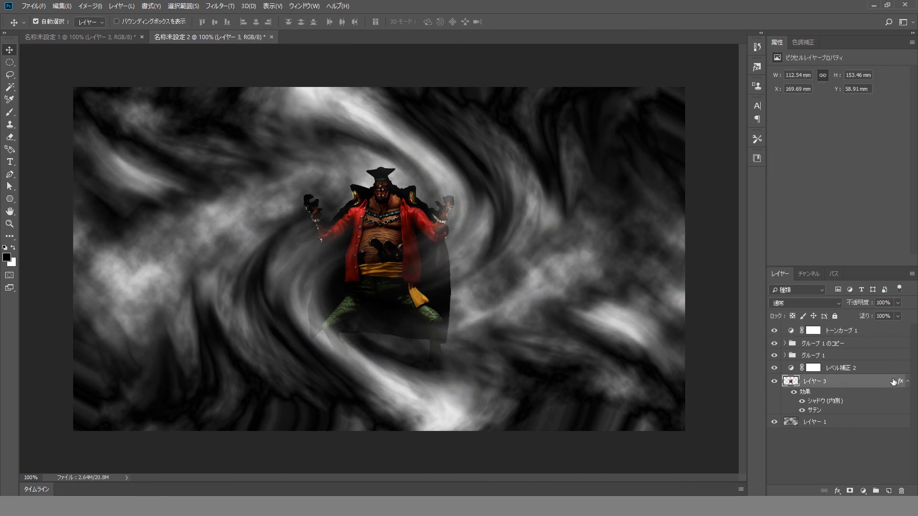
pyautogui.doubleClick(817, 412)
pyautogui.moveTo(668, 201); pyautogui.dragTo(660, 203)
pyautogui.moveTo(686, 234); pyautogui.dragTo(675, 233)
pyautogui.moveTo(661, 201); pyautogui.dragTo(663, 201)
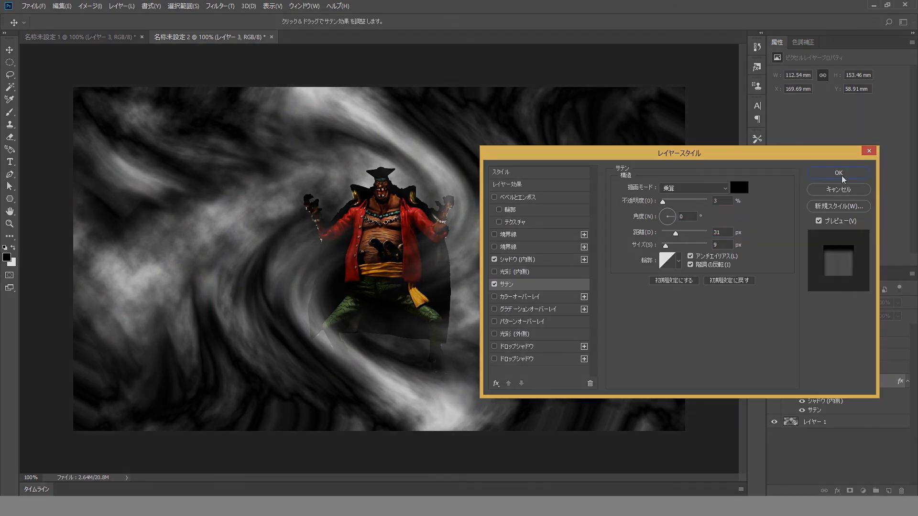
pyautogui.click(838, 173)
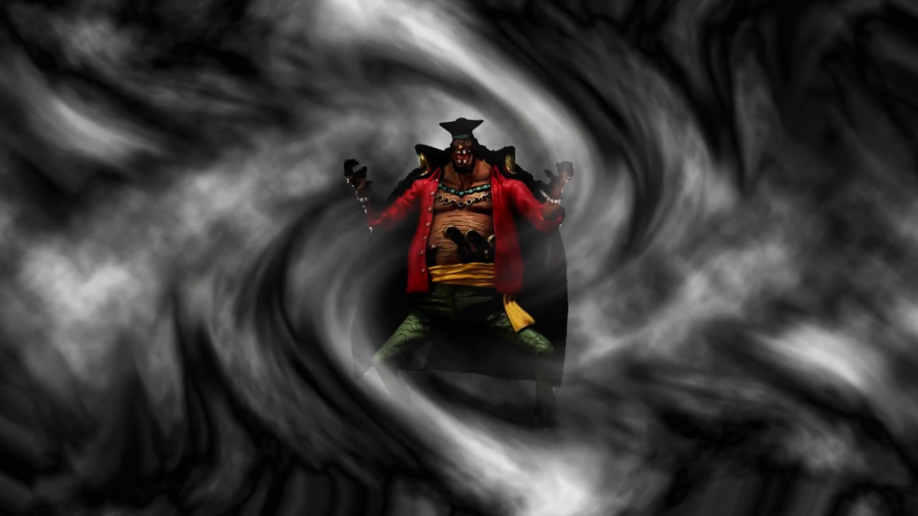